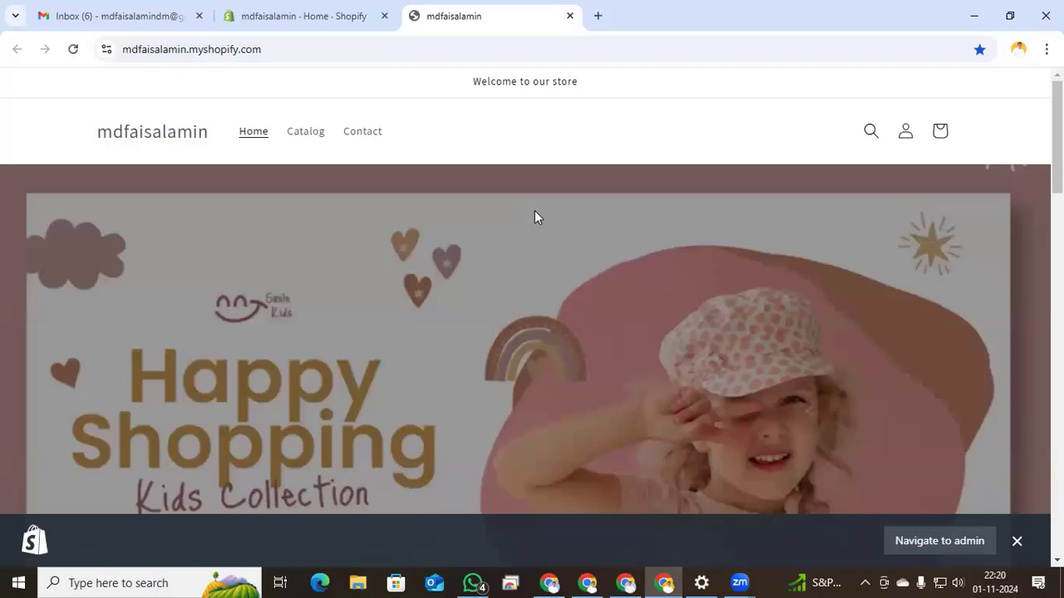
- Open layout/theme.liquid in the Dawn theme's code editor, then start a new browser tab
{"action": "scroll", "coordinate": [534, 210], "scroll_direction": "down", "scroll_amount": 3}
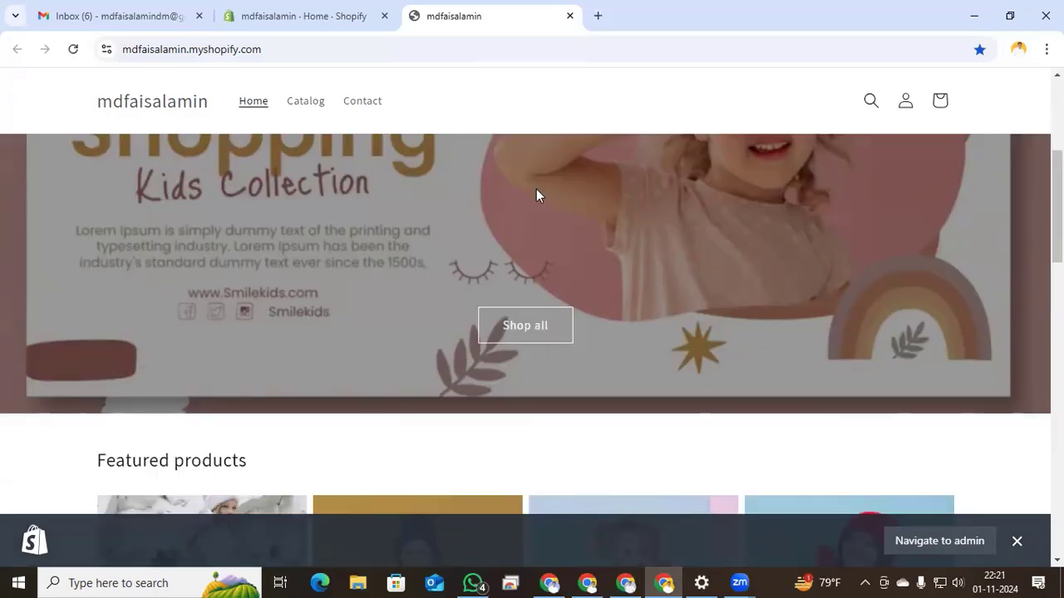
{"action": "left_click", "coordinate": [320, 16]}
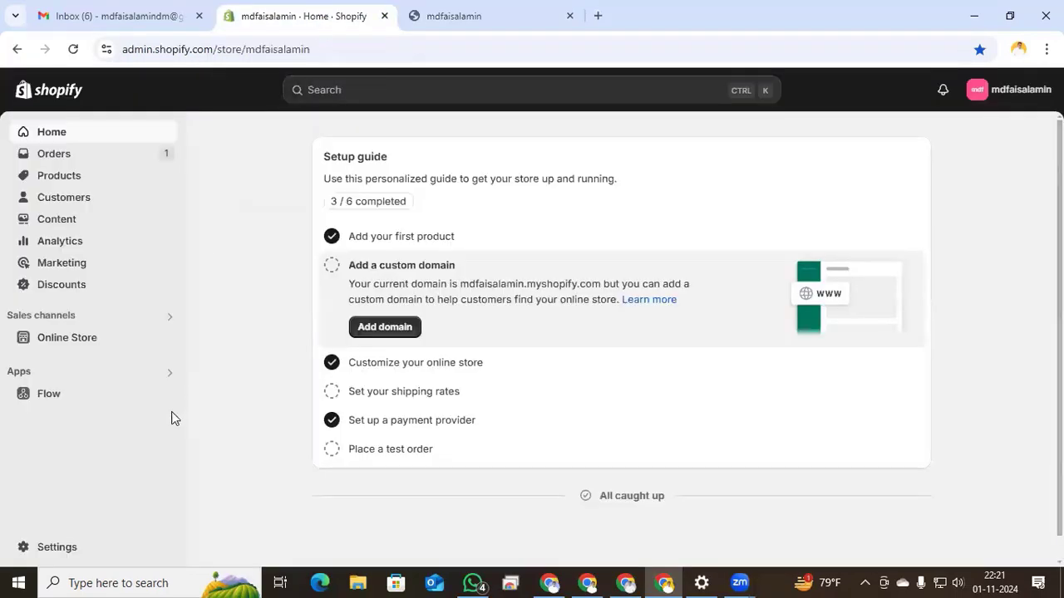
{"action": "left_click", "coordinate": [91, 341]}
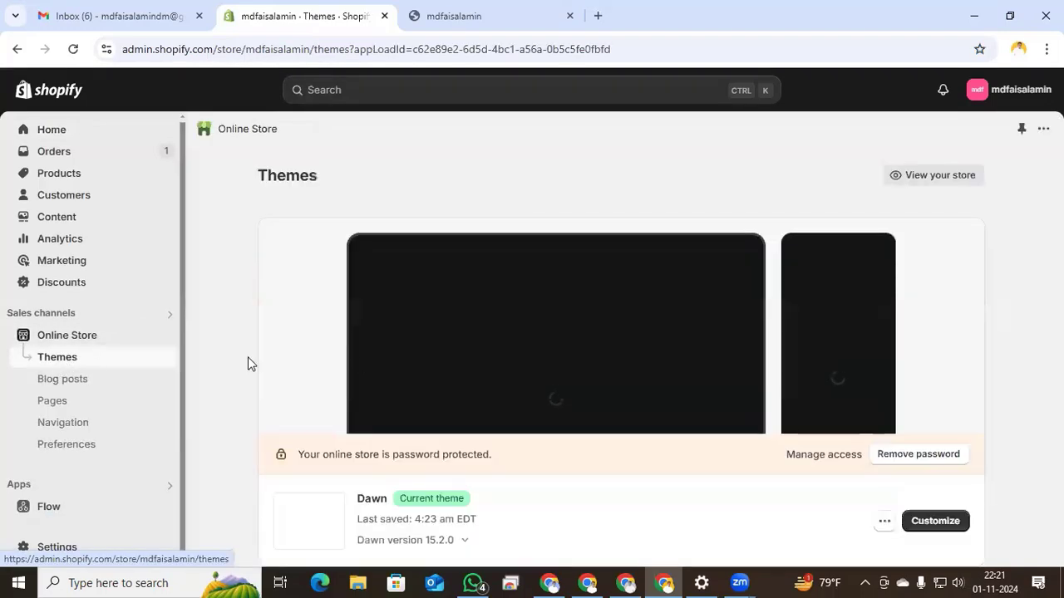
{"action": "scroll", "coordinate": [616, 363], "scroll_direction": "down", "scroll_amount": 2}
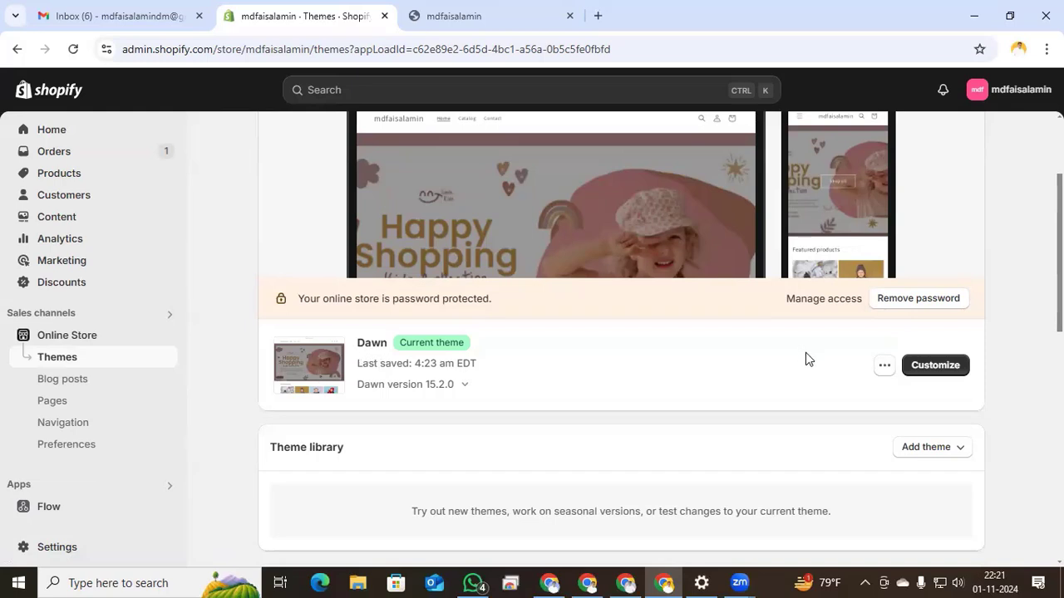
{"action": "left_click", "coordinate": [885, 367]}
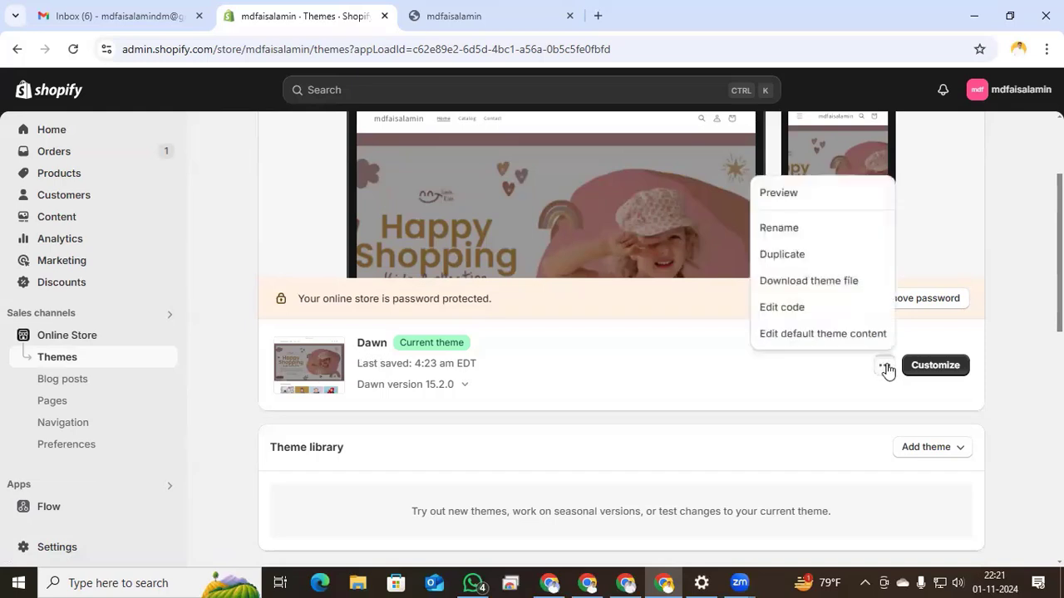
{"action": "left_click", "coordinate": [781, 307]}
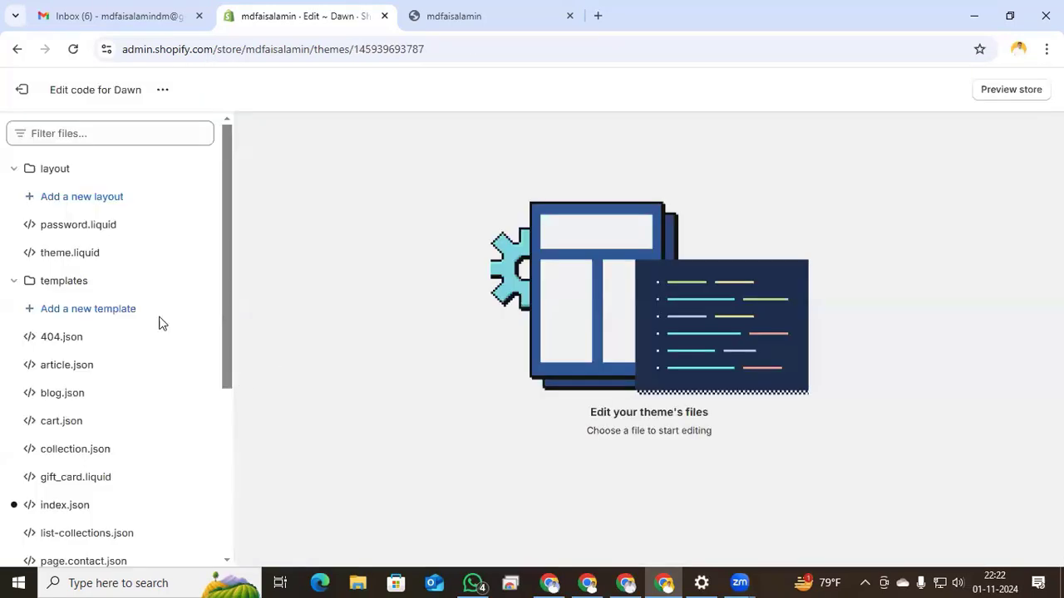
{"action": "left_click", "coordinate": [73, 263]}
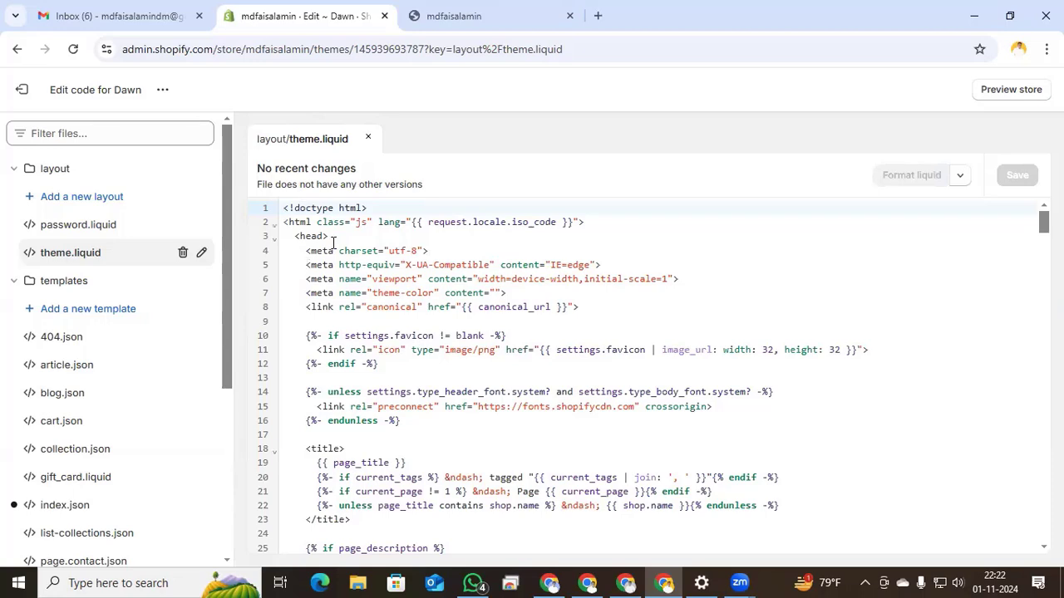
{"action": "left_click", "coordinate": [597, 15]}
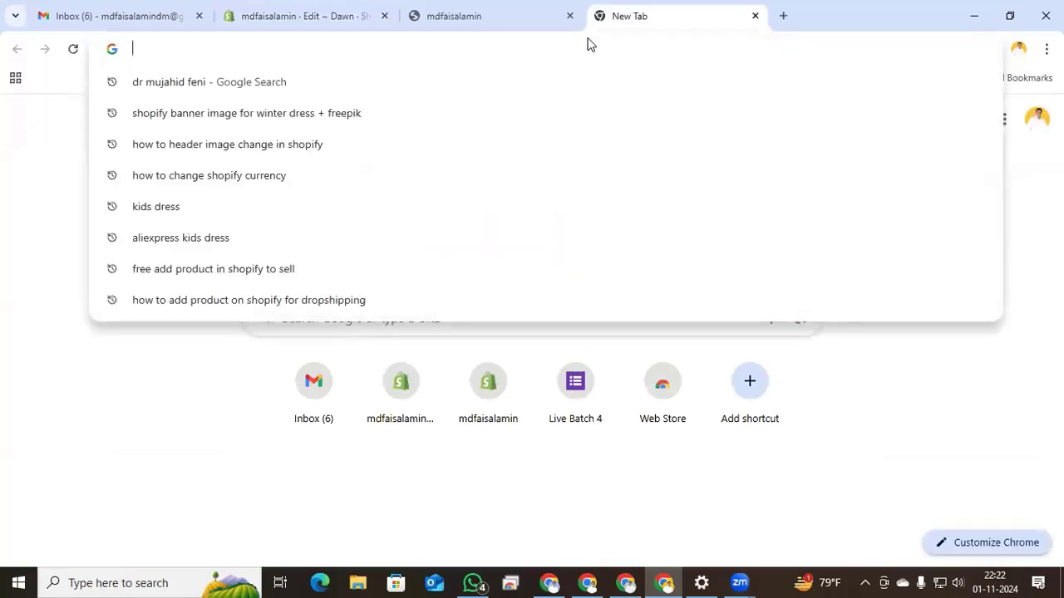
- Start a new Google Tag Manager account and enter the owner's name as the account name
{"action": "type", "text": "google "}
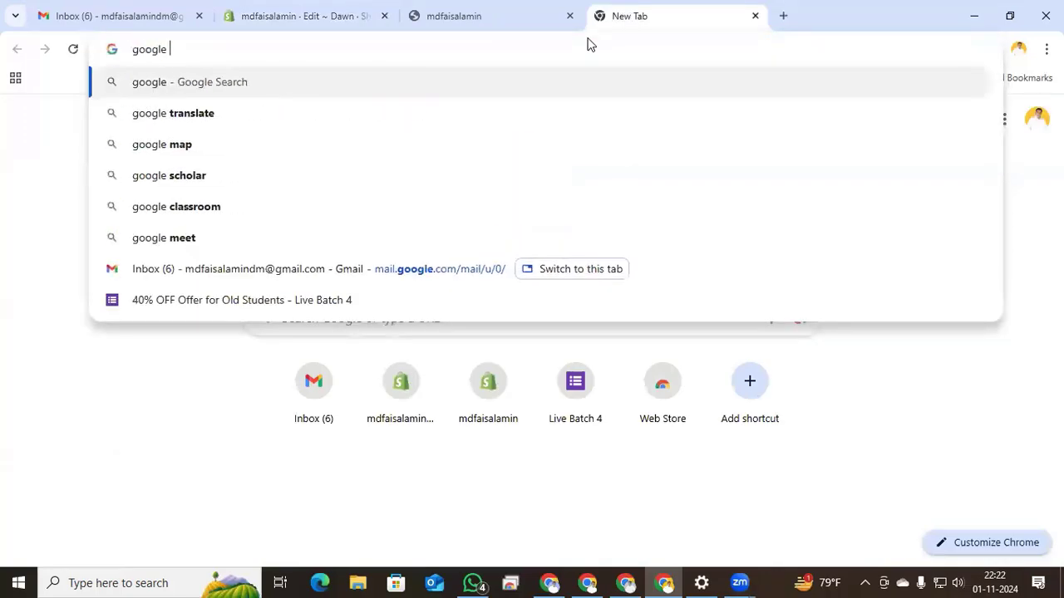
{"action": "type", "text": "tag"}
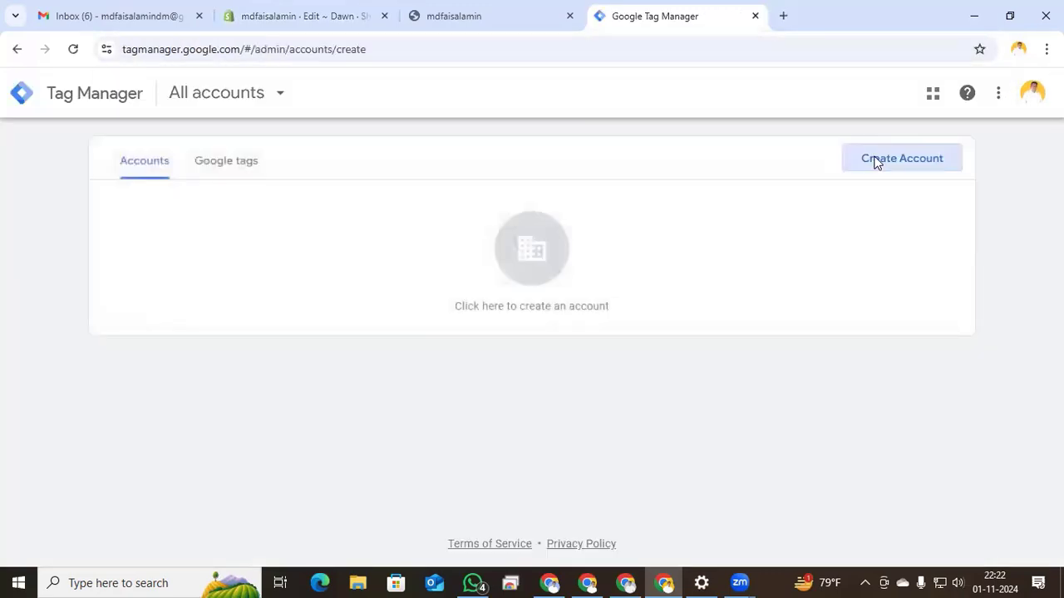
{"action": "left_click", "coordinate": [874, 162]}
{"action": "left_click", "coordinate": [299, 318]}
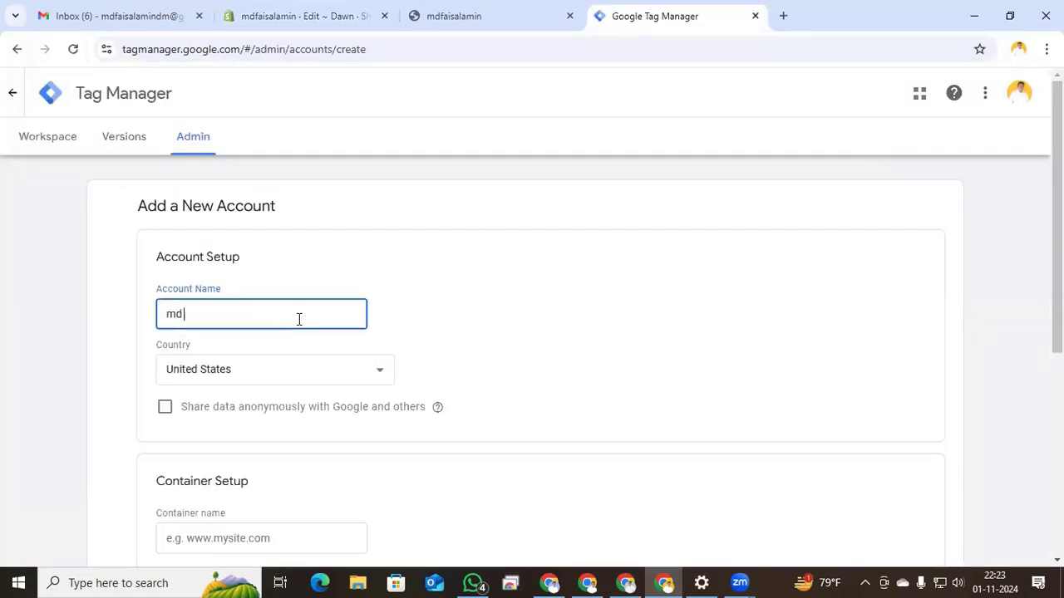
- Set country to Bangladesh and add a Web container named 'shopify Bowser or Client'
{"action": "left_click", "coordinate": [275, 371]}
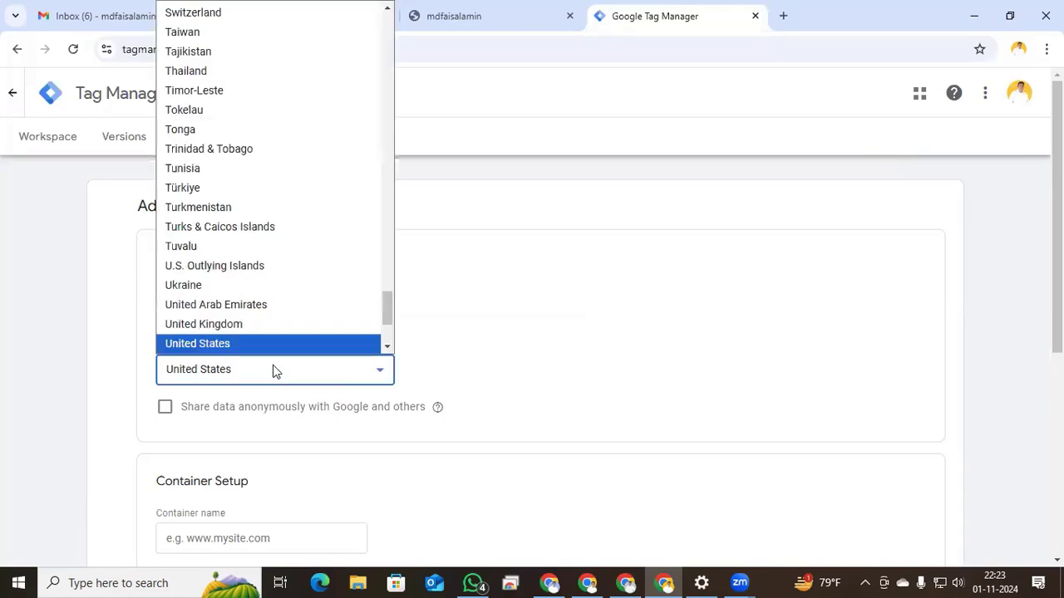
{"action": "scroll", "coordinate": [260, 272], "scroll_direction": "down", "scroll_amount": 3}
{"action": "scroll", "coordinate": [260, 270], "scroll_direction": "up", "scroll_amount": 20}
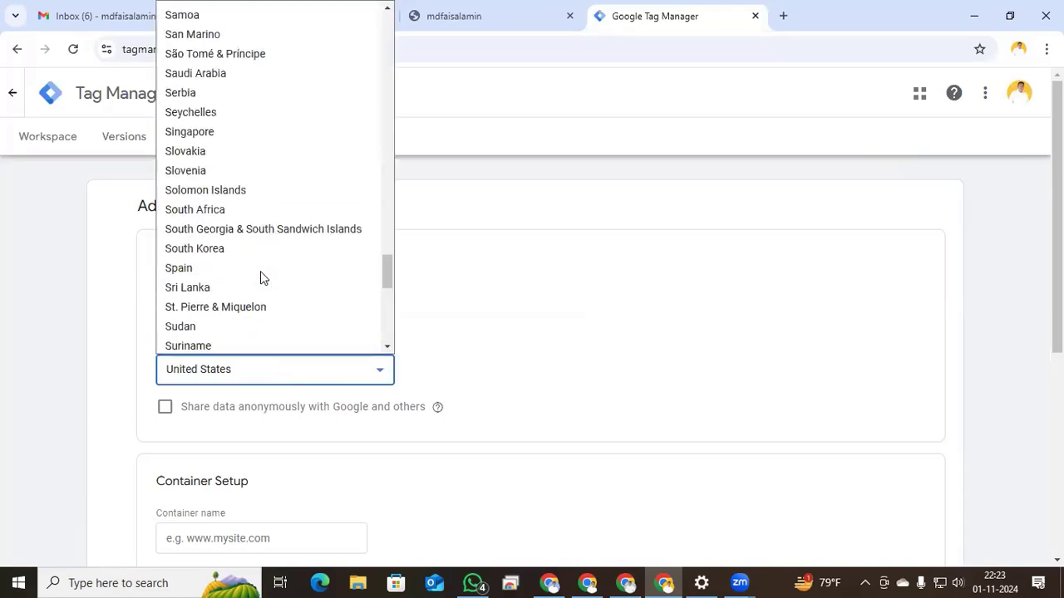
{"action": "left_click", "coordinate": [199, 244]}
{"action": "scroll", "coordinate": [233, 304], "scroll_direction": "down", "scroll_amount": 3}
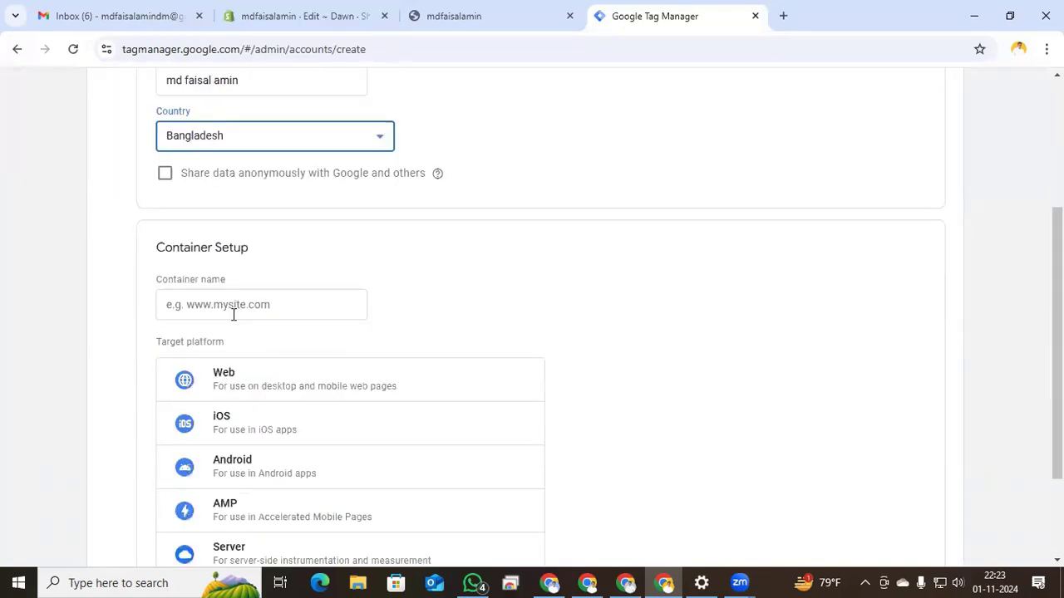
{"action": "left_click", "coordinate": [214, 305]}
{"action": "type", "text": "s"}
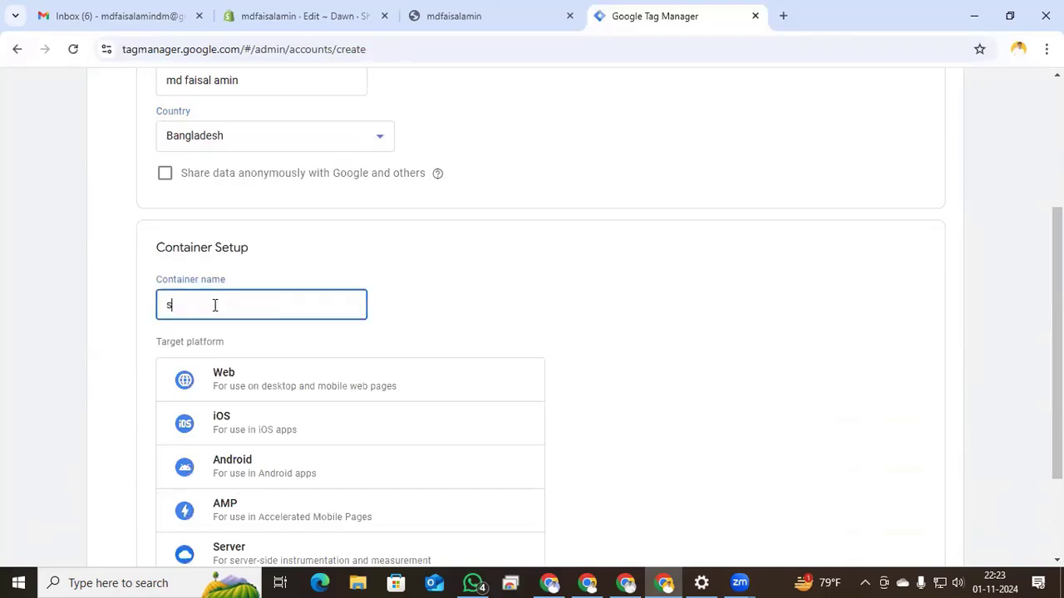
{"action": "type", "text": "hopify Bowser or Client"}
{"action": "left_click", "coordinate": [225, 389]}
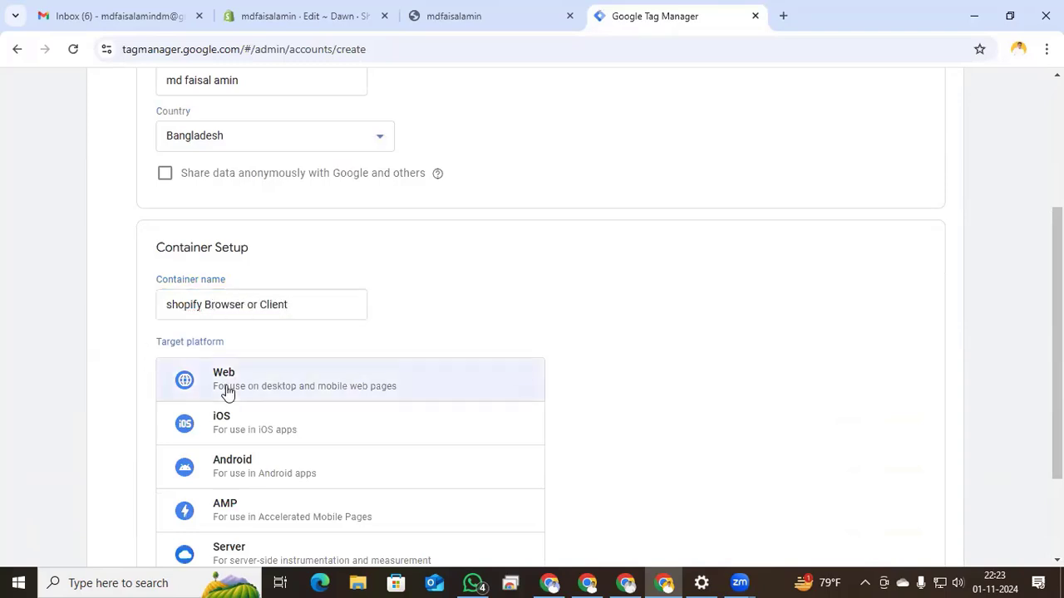
{"action": "scroll", "coordinate": [208, 449], "scroll_direction": "down", "scroll_amount": 2}
- Create the container after accepting the Data Processing Terms and terms of service, and copy the head snippet
{"action": "left_click", "coordinate": [180, 493]}
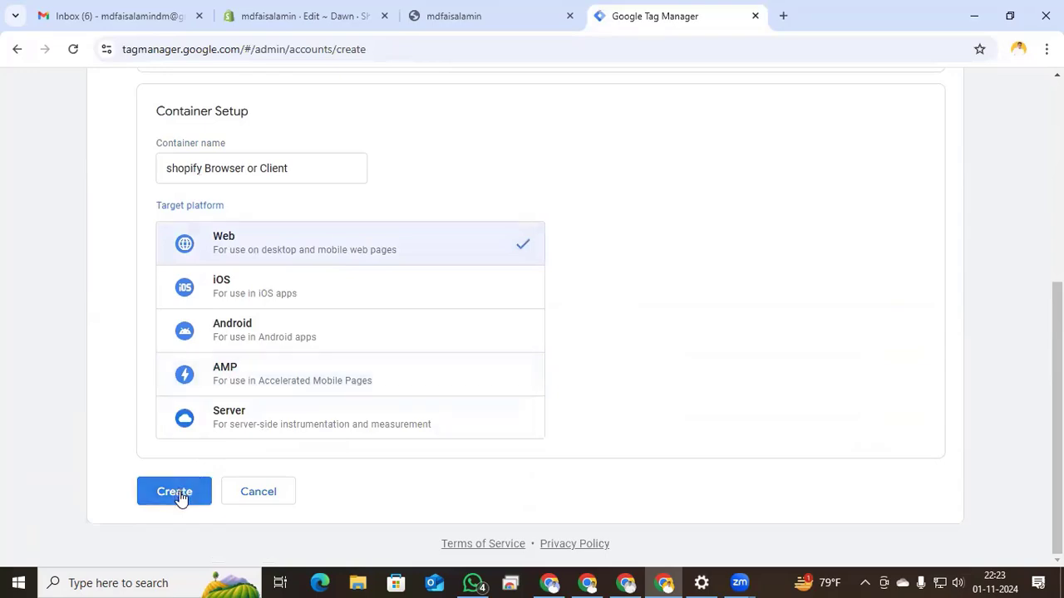
{"action": "scroll", "coordinate": [324, 396], "scroll_direction": "down", "scroll_amount": 4}
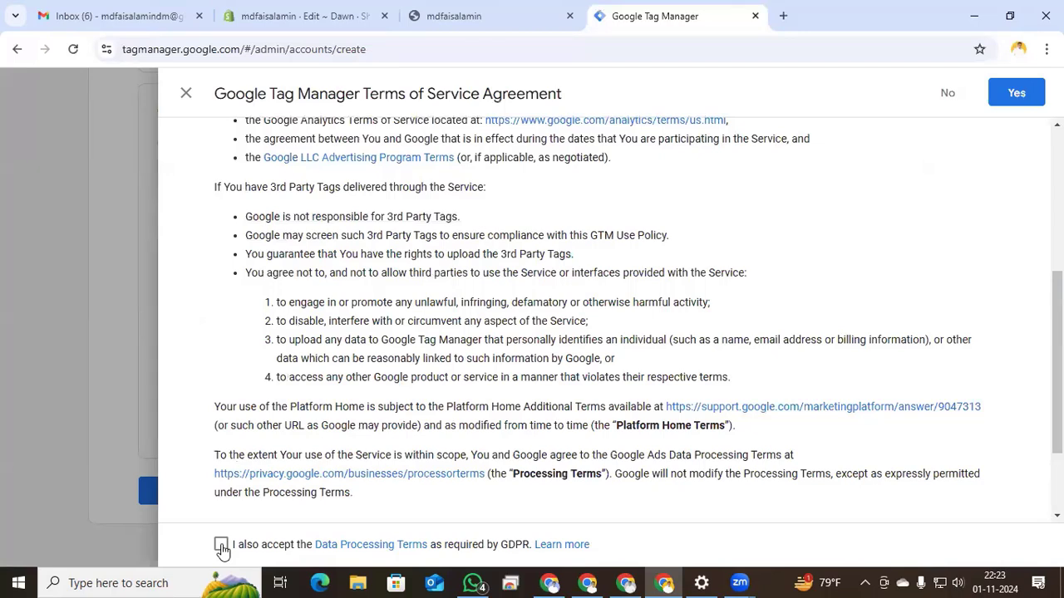
{"action": "left_click", "coordinate": [221, 546]}
{"action": "left_click", "coordinate": [1016, 95]}
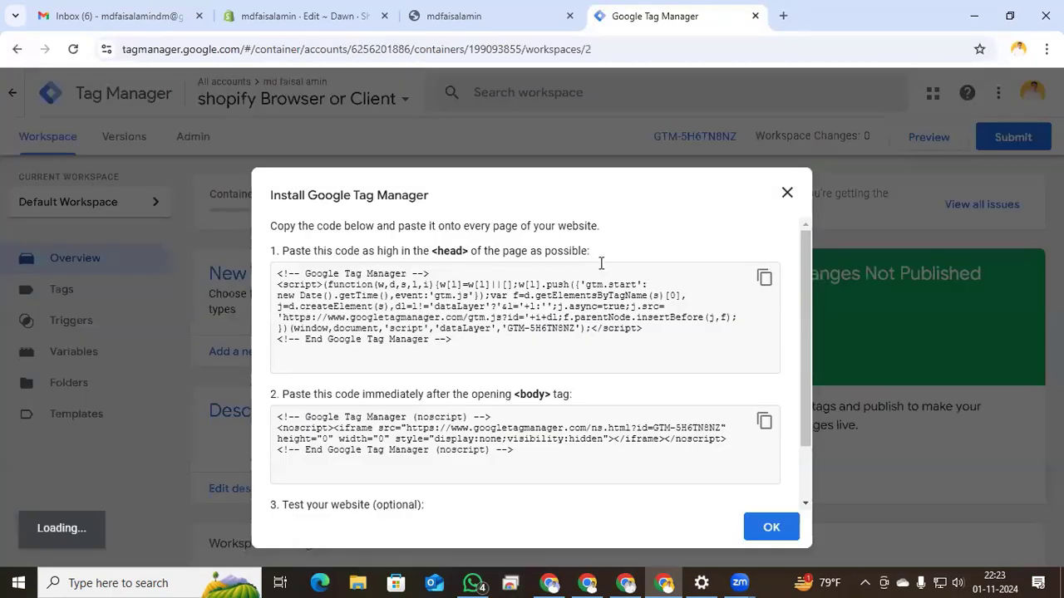
{"action": "left_click", "coordinate": [763, 279]}
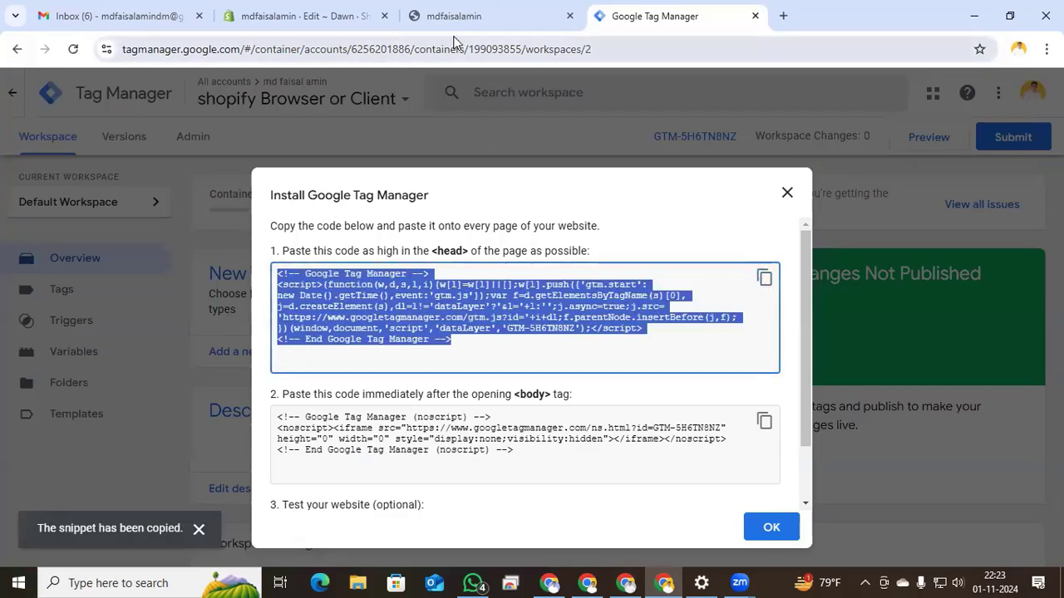
{"action": "left_click", "coordinate": [331, 10]}
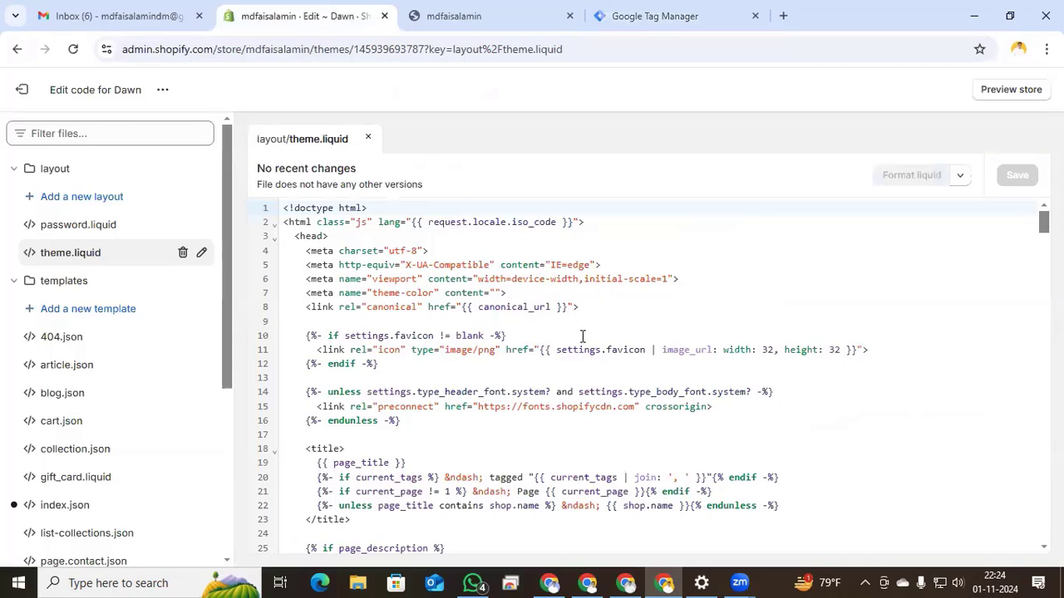
- Paste the GTM-5H6TN8NZ head script right below <head> in theme.liquid and save
{"action": "left_click", "coordinate": [336, 236]}
{"action": "key", "text": "Return"}
{"action": "key", "text": "Return"}
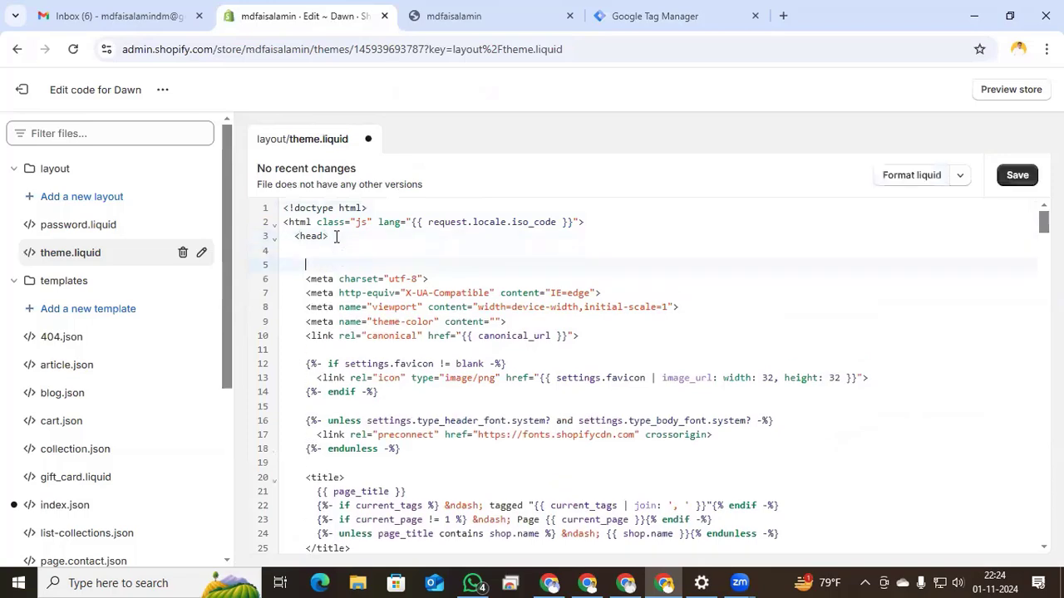
{"action": "key", "text": "ctrl+v"}
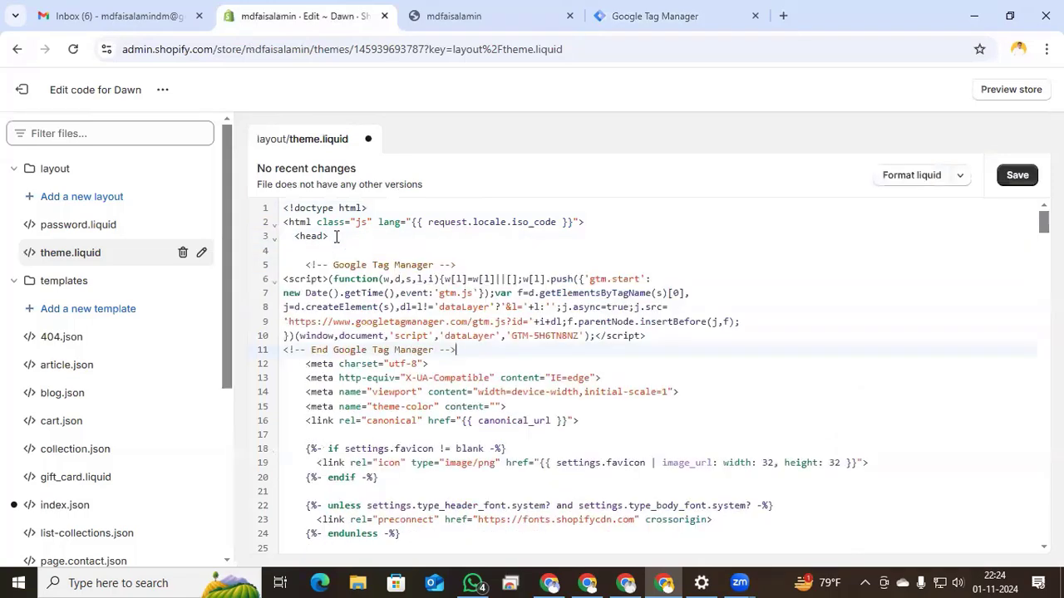
{"action": "left_click", "coordinate": [1017, 180]}
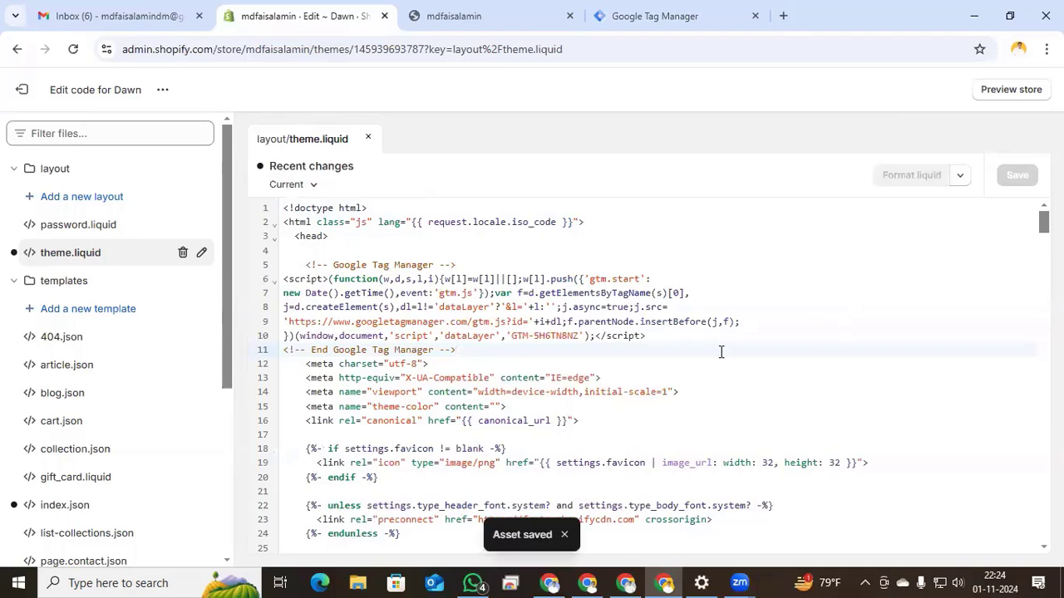
{"action": "scroll", "coordinate": [136, 344], "scroll_direction": "down", "scroll_amount": 3}
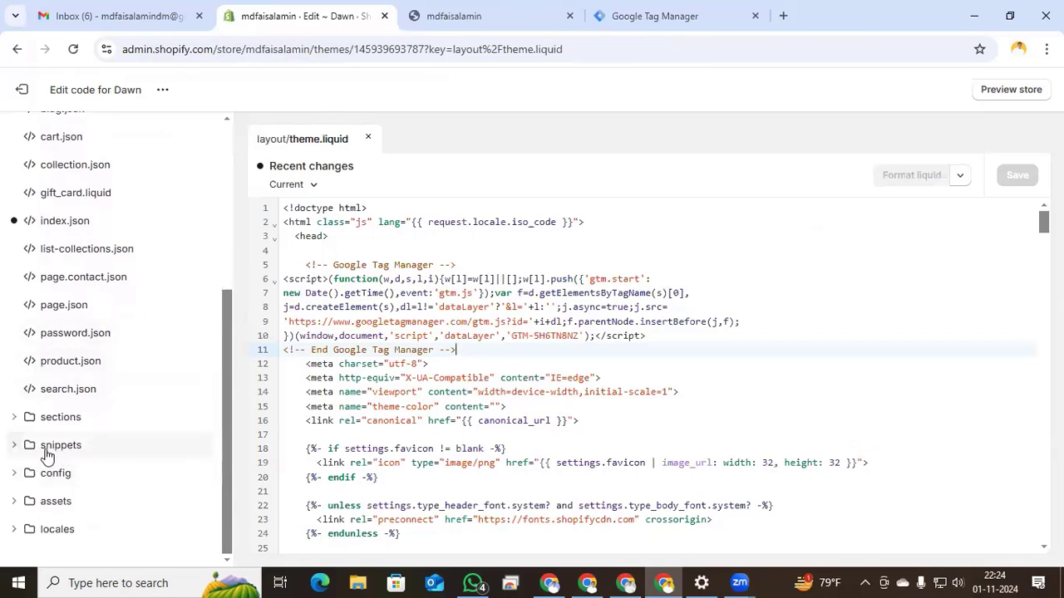
- Create a new snippet file named ultimate-datalayer in the snippets folder
{"action": "left_click", "coordinate": [18, 449]}
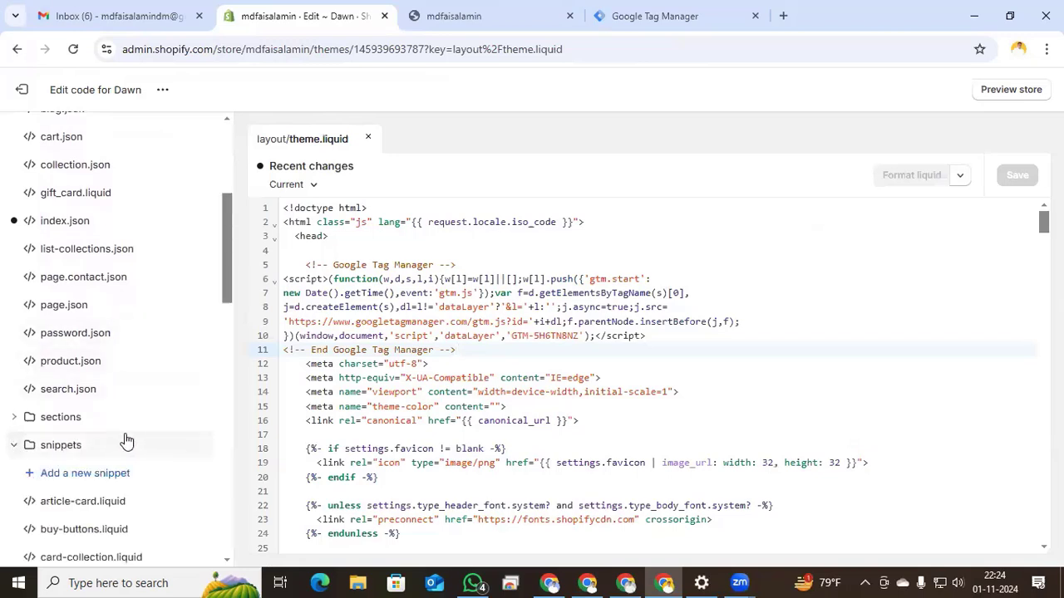
{"action": "left_click", "coordinate": [85, 474]}
{"action": "left_click", "coordinate": [335, 317]}
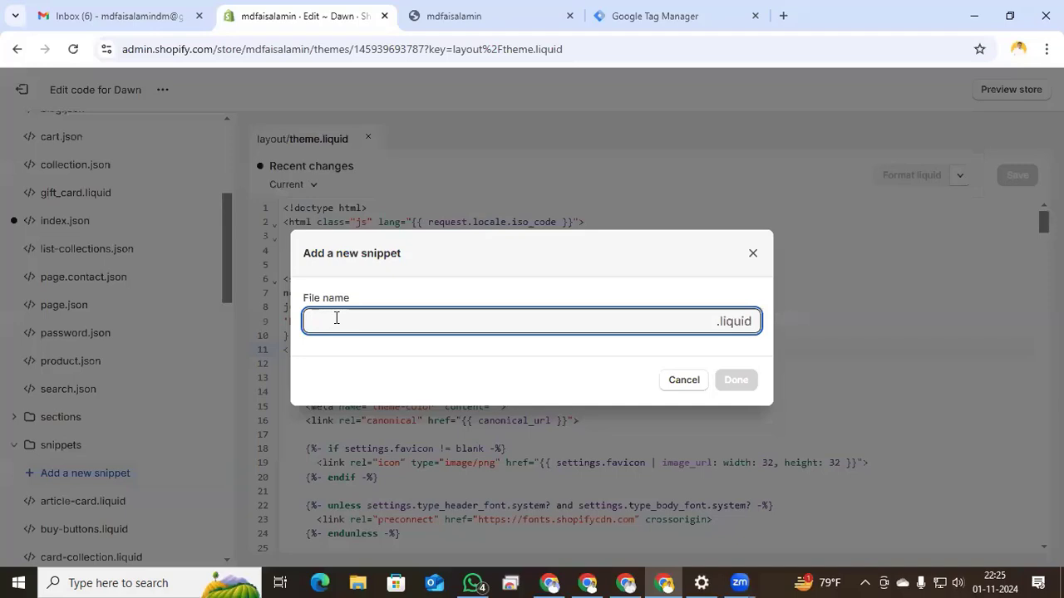
{"action": "key", "text": "ctrl+v"}
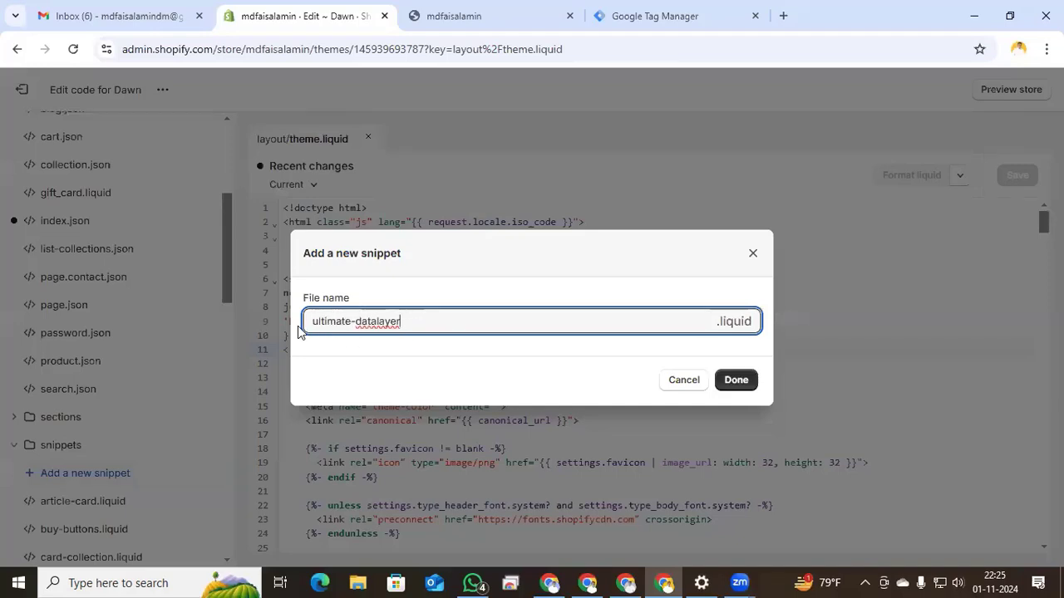
{"action": "left_click", "coordinate": [729, 388]}
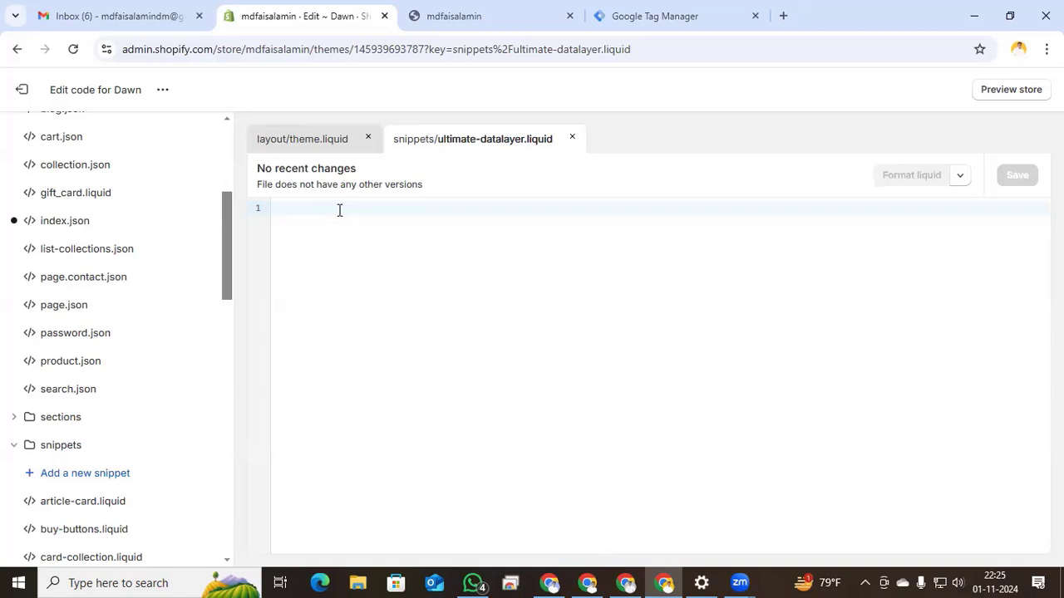
- Paste the data layer script into ultimate-datalayer.liquid and save it
{"action": "key", "text": "ctrl+v"}
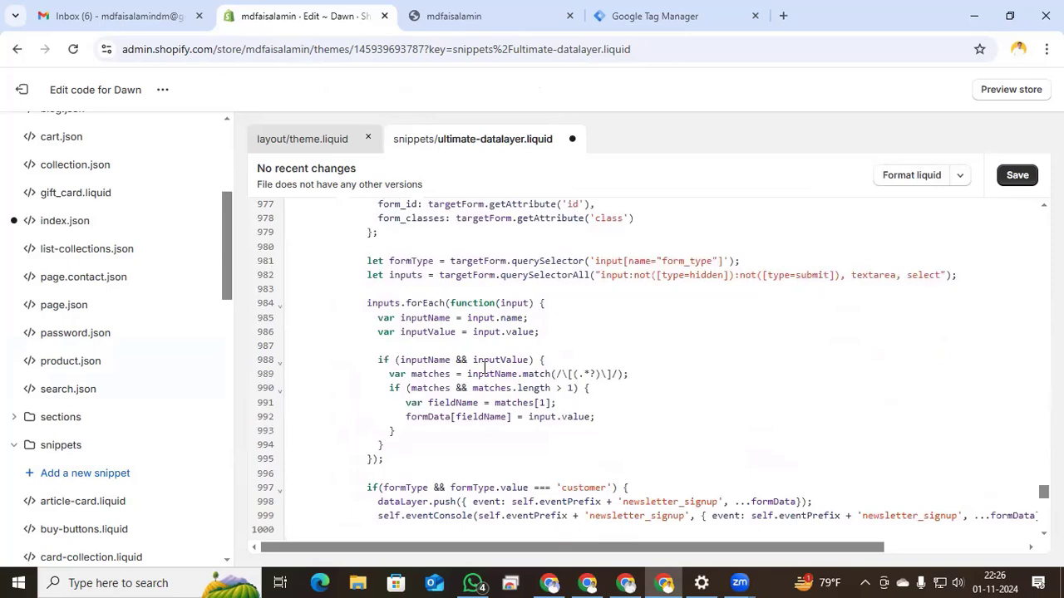
{"action": "scroll", "coordinate": [484, 368], "scroll_direction": "up", "scroll_amount": 20}
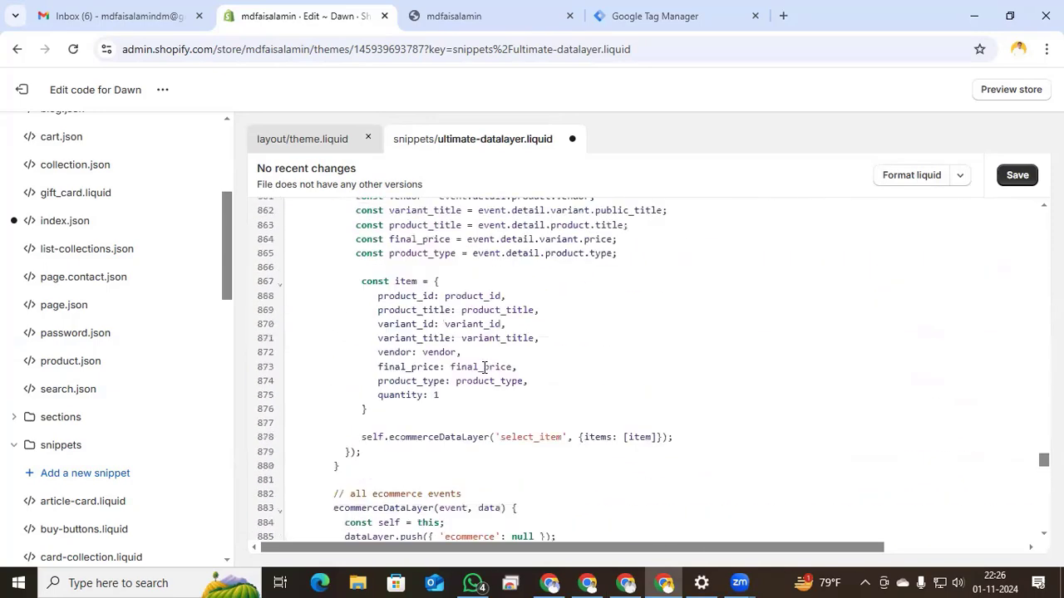
{"action": "left_click", "coordinate": [1014, 175]}
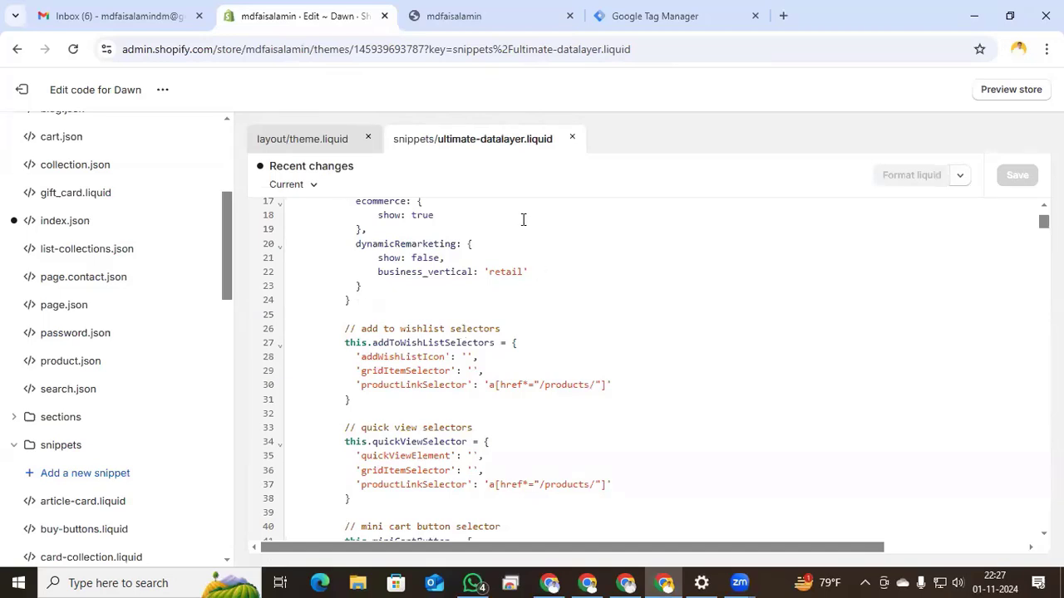
{"action": "left_click", "coordinate": [310, 141]}
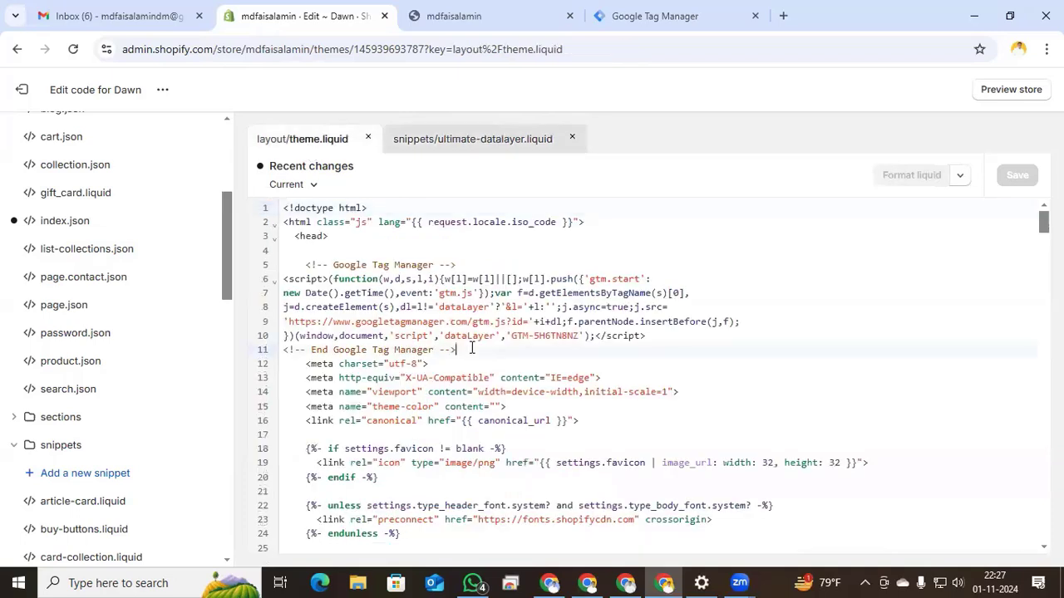
- Add {% render 'ultimate-datalayer' %} below the GTM head script in theme.liquid and save
{"action": "key", "text": "Return"}
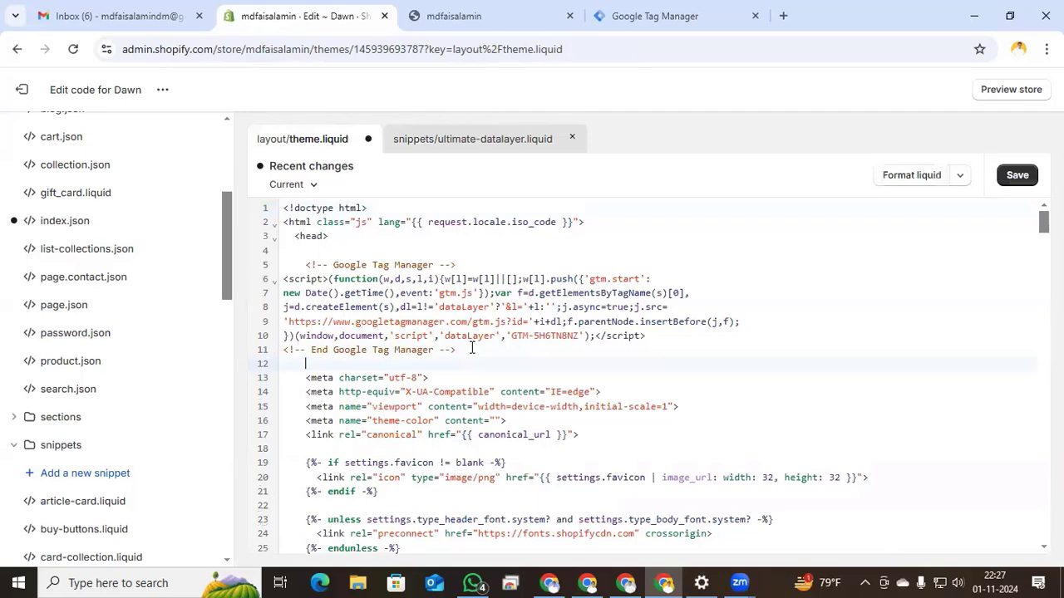
{"action": "key", "text": "ctrl+v"}
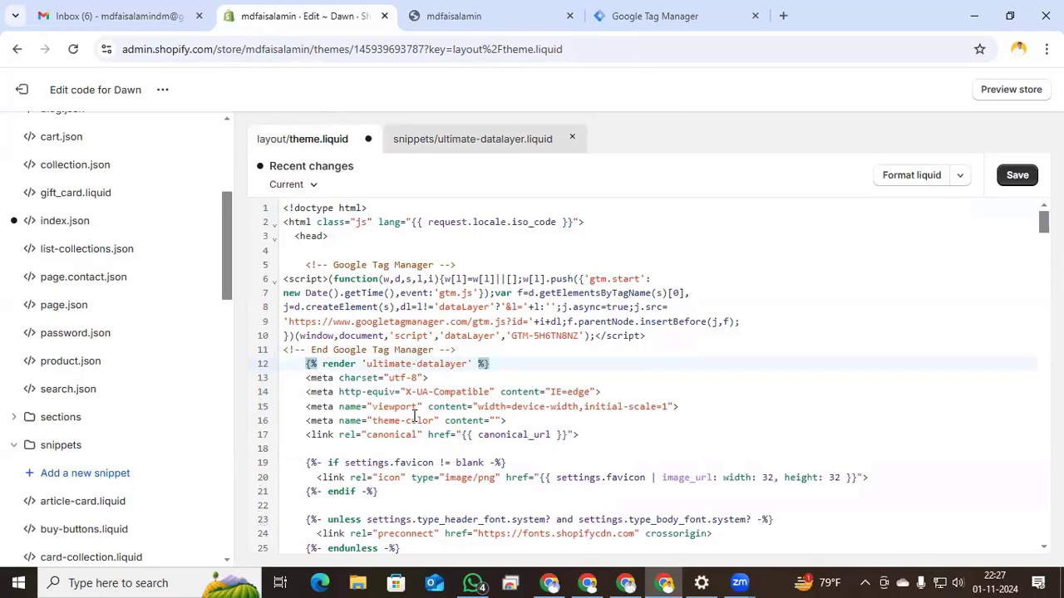
{"action": "left_click", "coordinate": [1017, 175]}
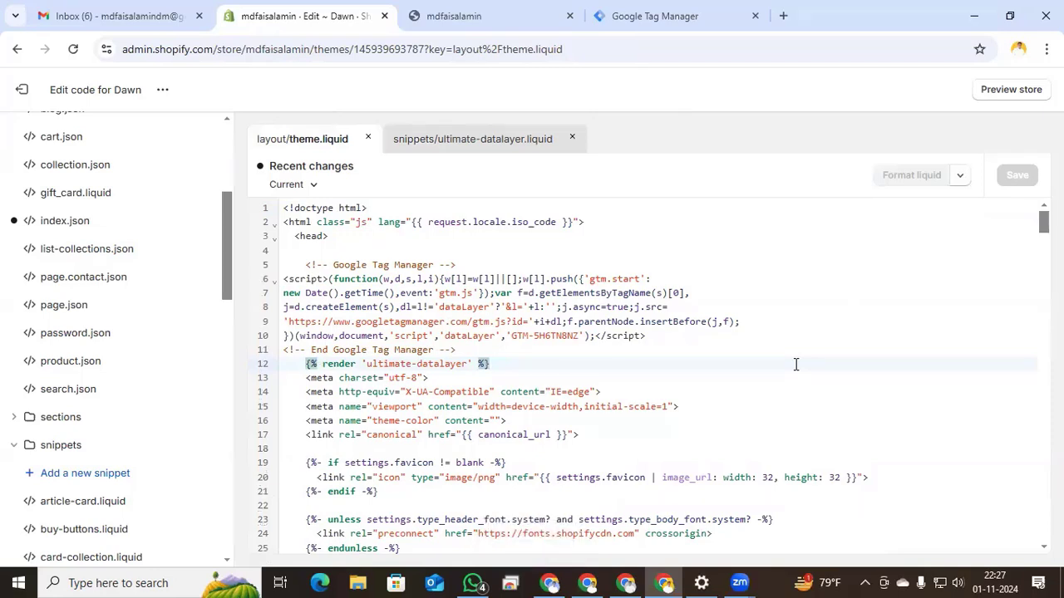
- Leave the code editor and go to Settings > Customer events
{"action": "left_click", "coordinate": [22, 89]}
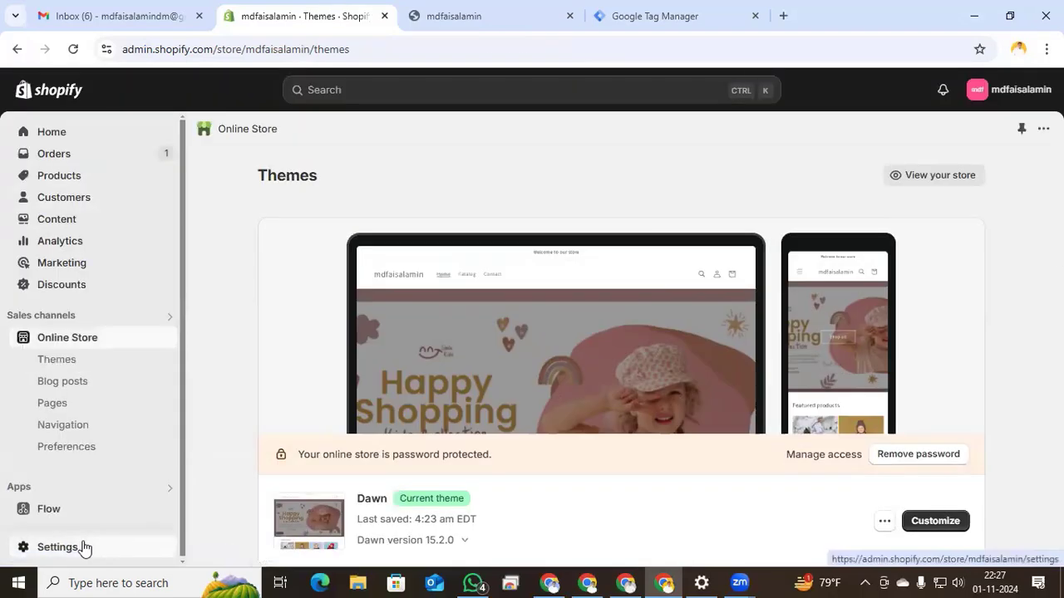
{"action": "left_click", "coordinate": [83, 547]}
{"action": "left_click", "coordinate": [182, 338]}
{"action": "scroll", "coordinate": [166, 374], "scroll_direction": "down", "scroll_amount": 2}
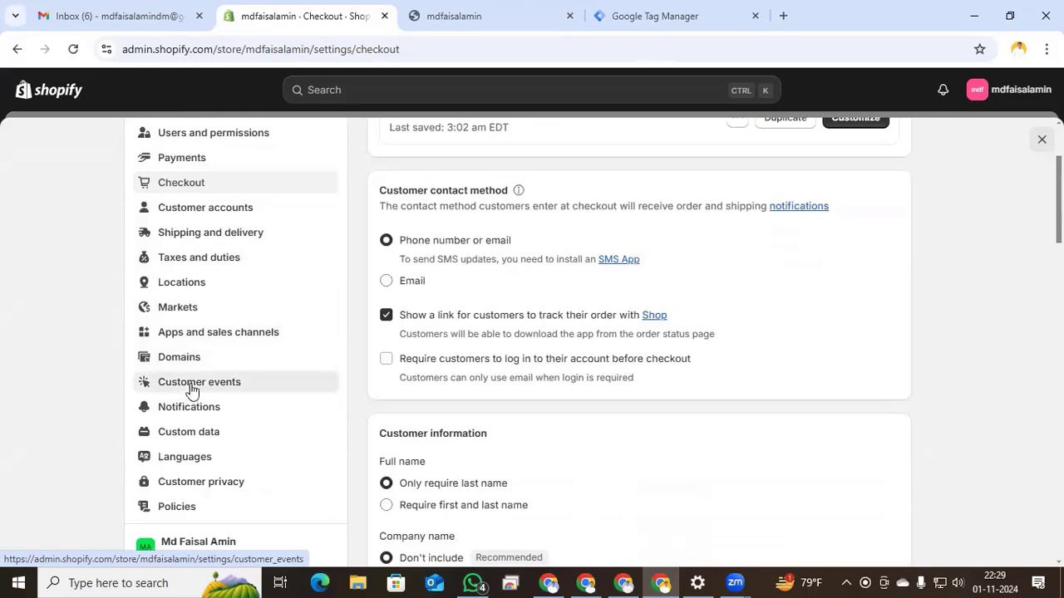
{"action": "left_click", "coordinate": [189, 386]}
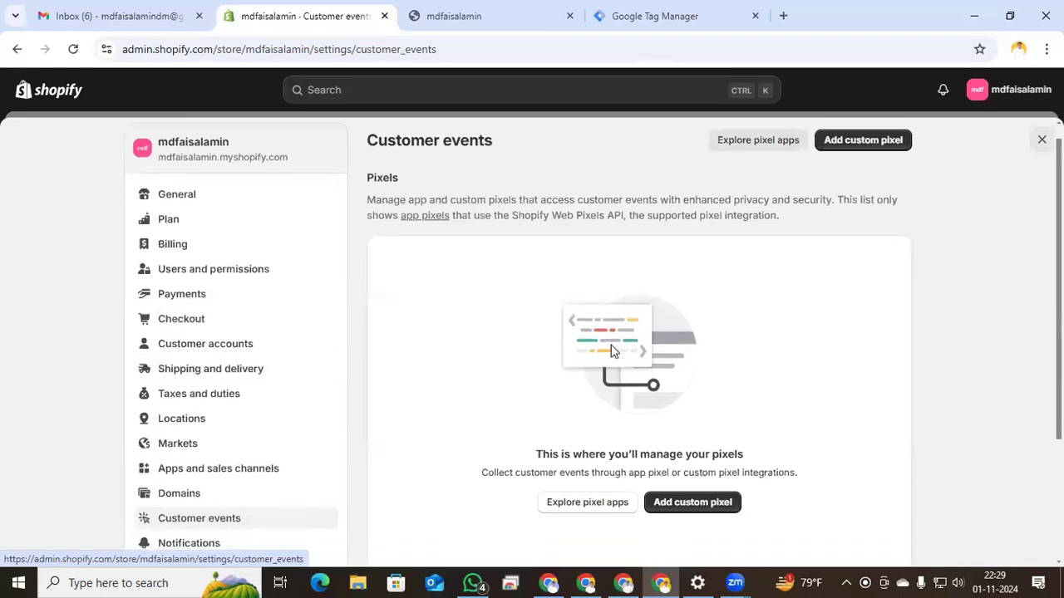
{"action": "scroll", "coordinate": [611, 350], "scroll_direction": "down", "scroll_amount": 3}
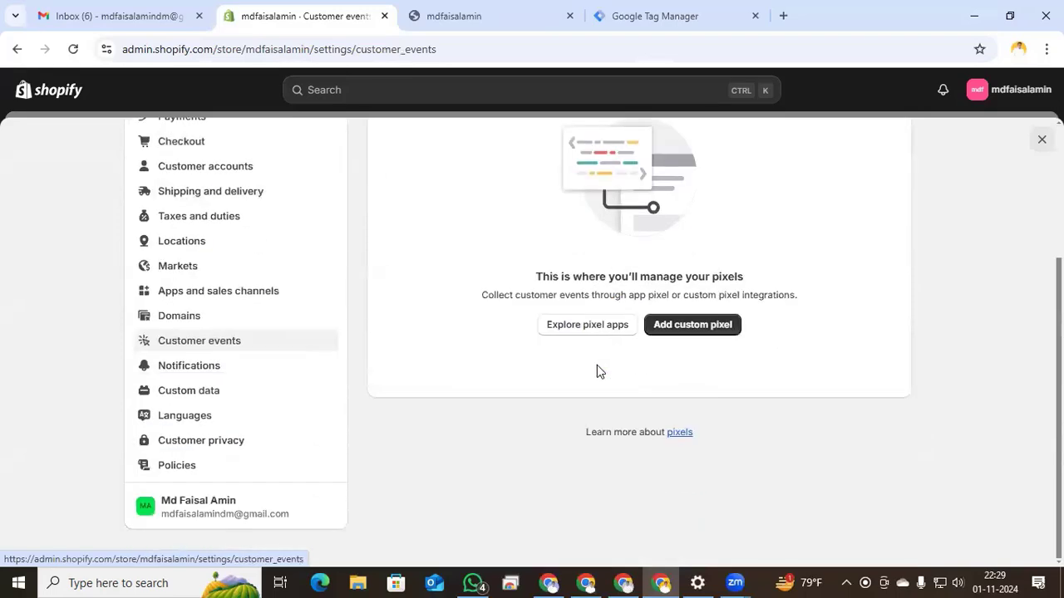
{"action": "scroll", "coordinate": [597, 372], "scroll_direction": "up", "scroll_amount": 3}
{"action": "scroll", "coordinate": [596, 372], "scroll_direction": "down", "scroll_amount": 2}
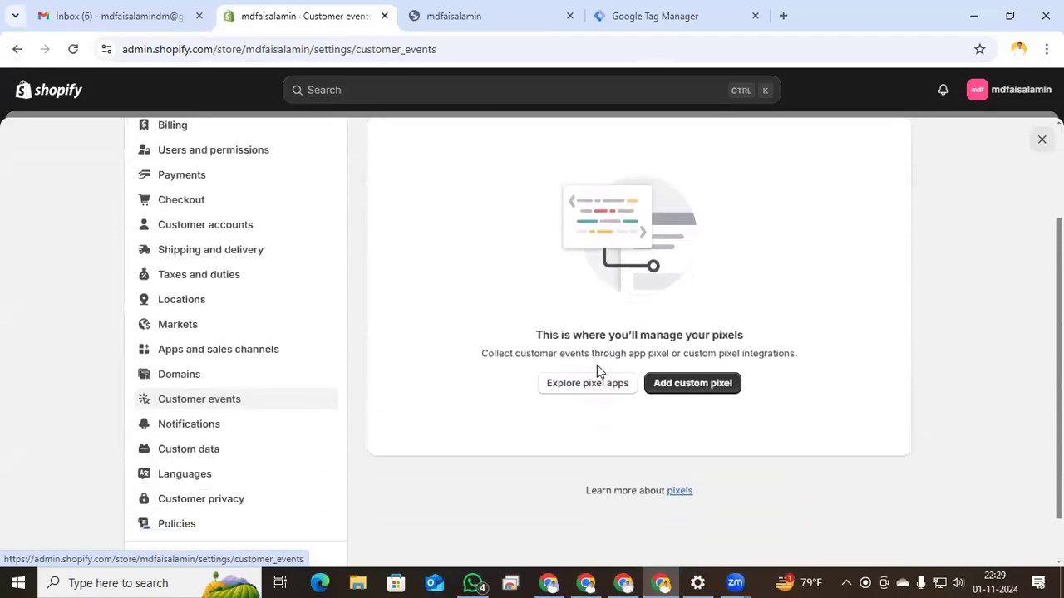
- Add a custom pixel named 'Checkout ultimate Datalayer'
{"action": "left_click", "coordinate": [673, 369]}
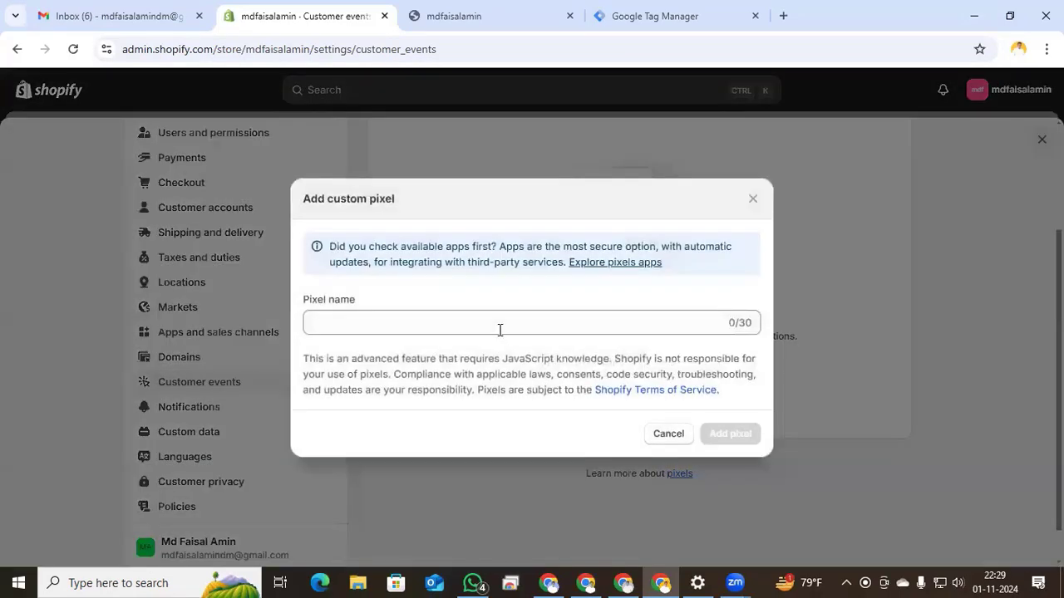
{"action": "left_click", "coordinate": [495, 325]}
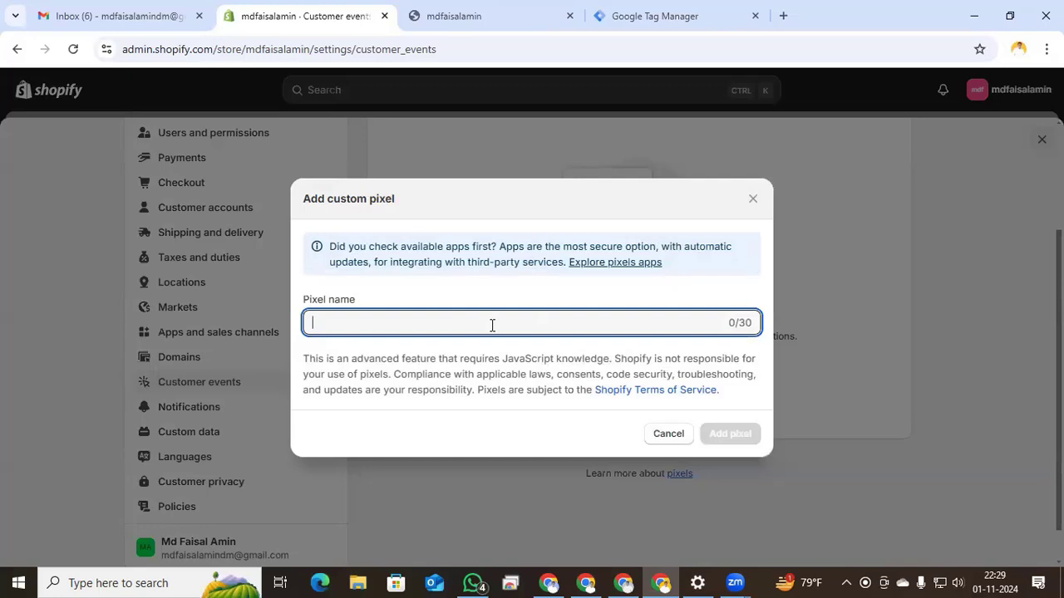
{"action": "type", "text": "Checko"}
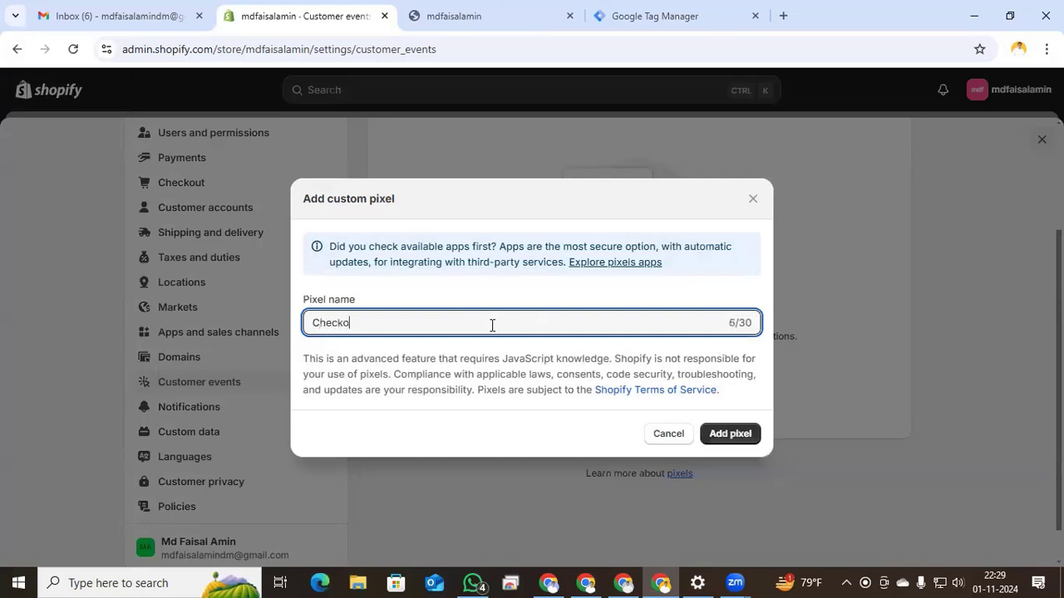
{"action": "type", "text": "ut ultimate Datalayer"}
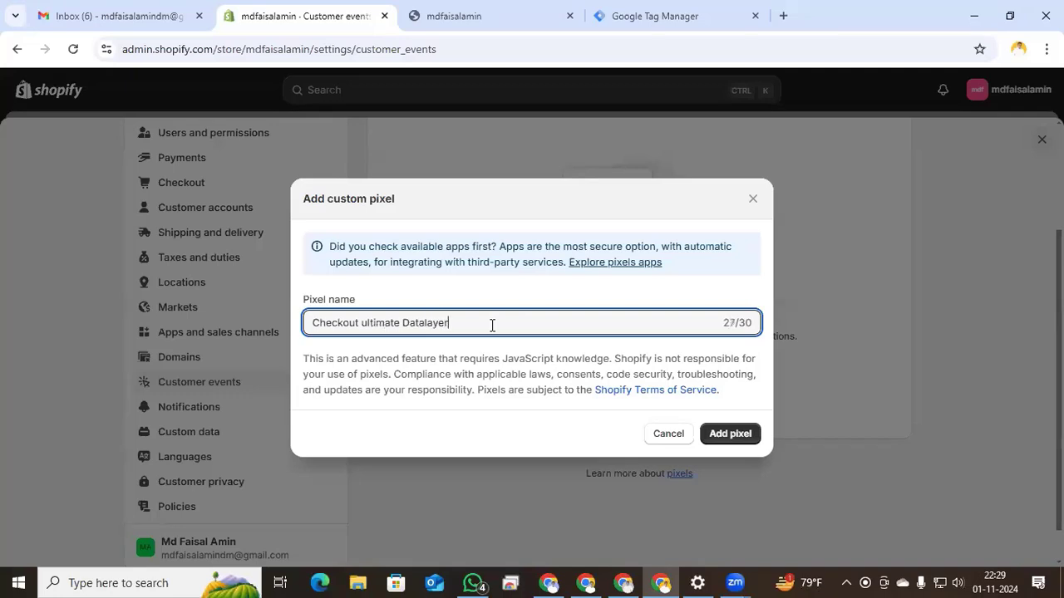
- Create the Checkout ultimate Datalayer pixel and delete its sample code
{"action": "left_click", "coordinate": [740, 435]}
{"action": "scroll", "coordinate": [623, 399], "scroll_direction": "down", "scroll_amount": 5}
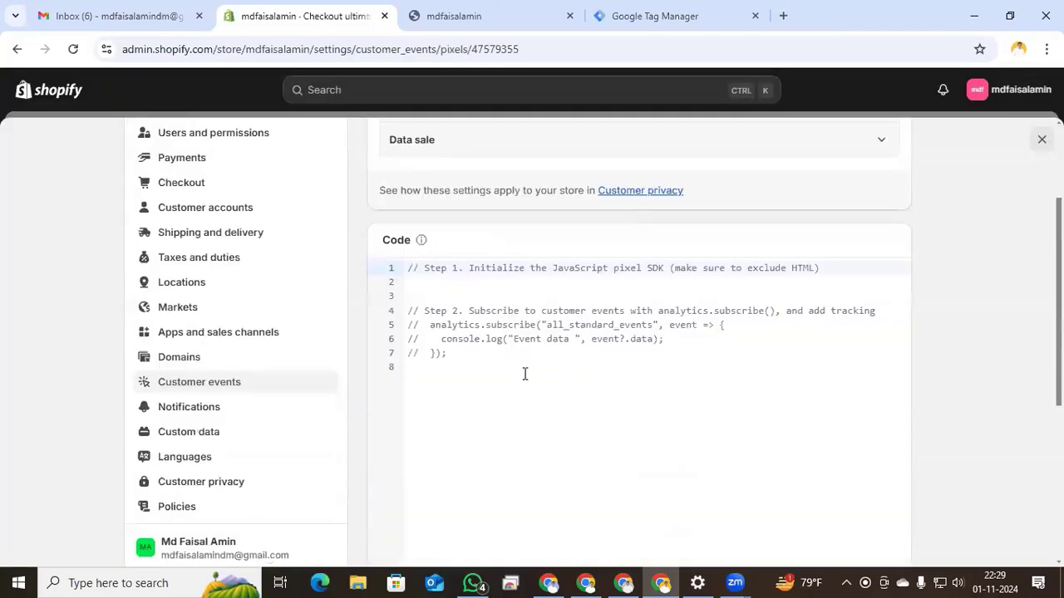
{"action": "left_click_drag", "start_coordinate": [457, 356], "coordinate": [403, 279]}
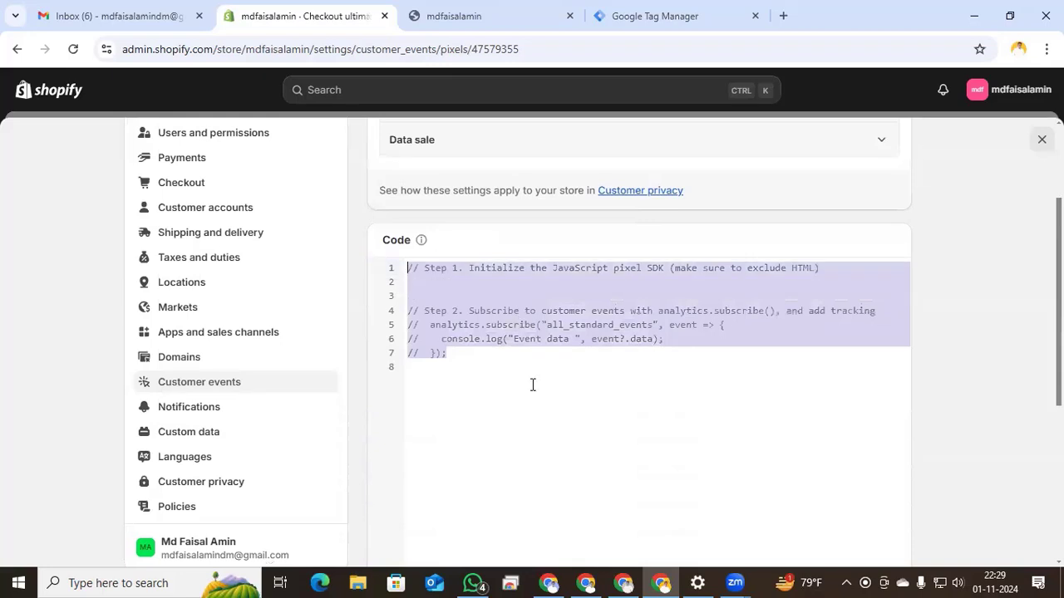
{"action": "key", "text": "BackSpace"}
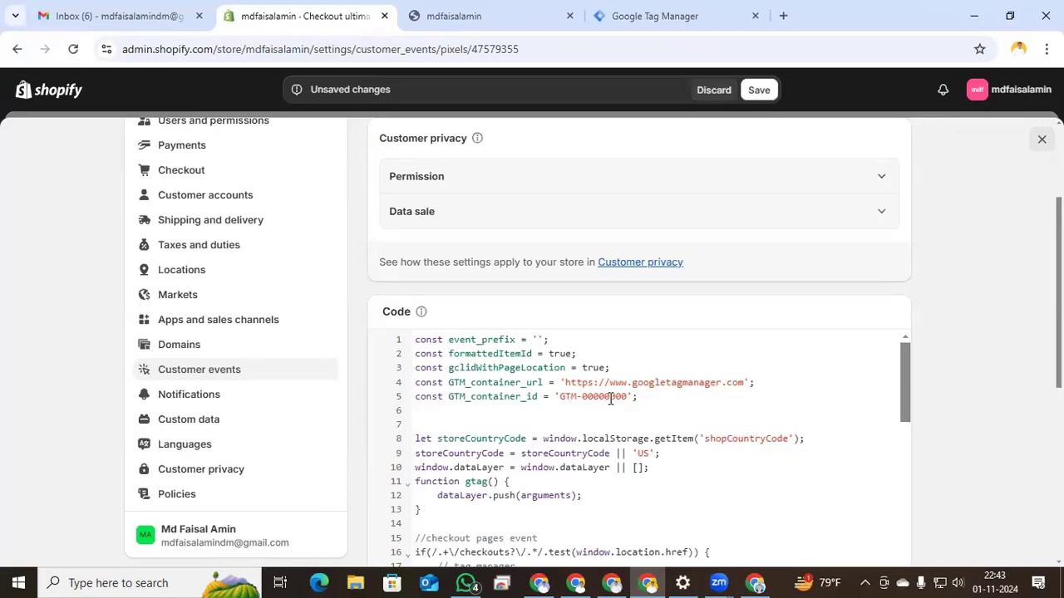
- Replace the placeholder zeros with container ID GTM-5H6TN8NZ in the pixel code and save
{"action": "left_click", "coordinate": [645, 16]}
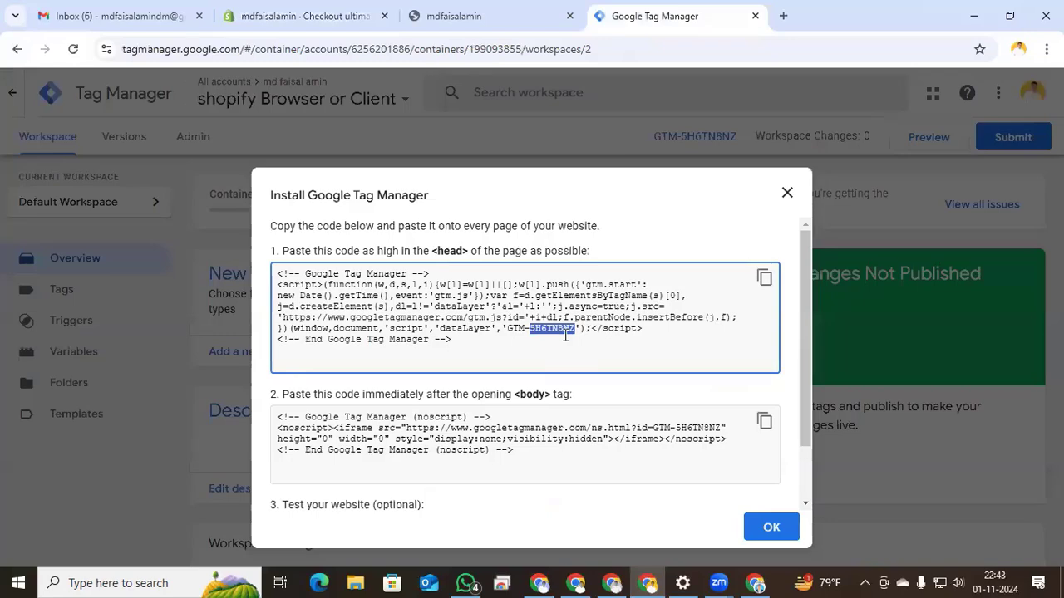
{"action": "left_click", "coordinate": [299, 16]}
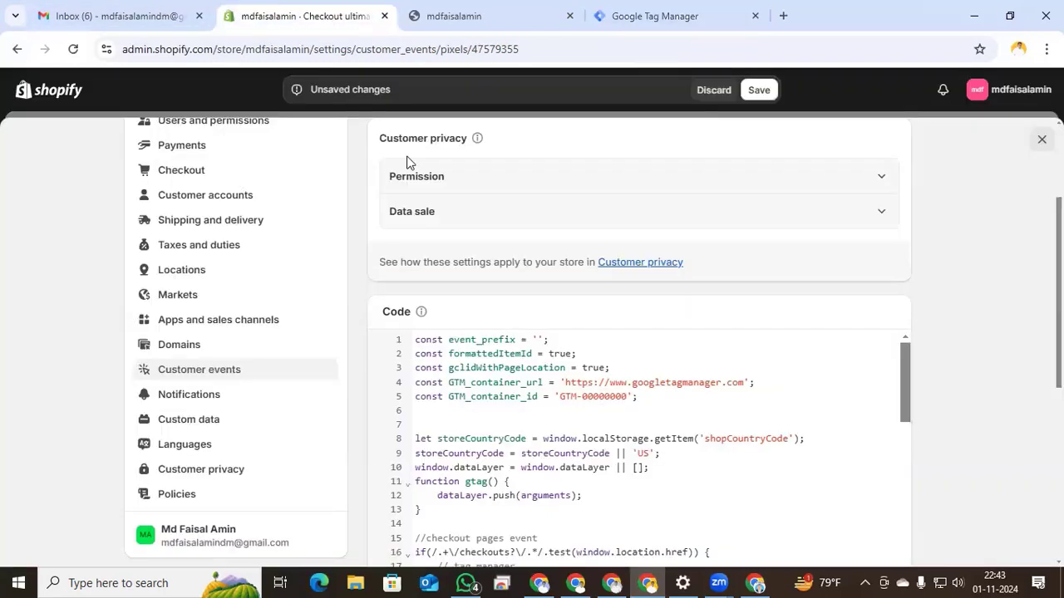
{"action": "left_click_drag", "start_coordinate": [628, 397], "coordinate": [585, 399]}
{"action": "type", "text": "H6TN8NZ"}
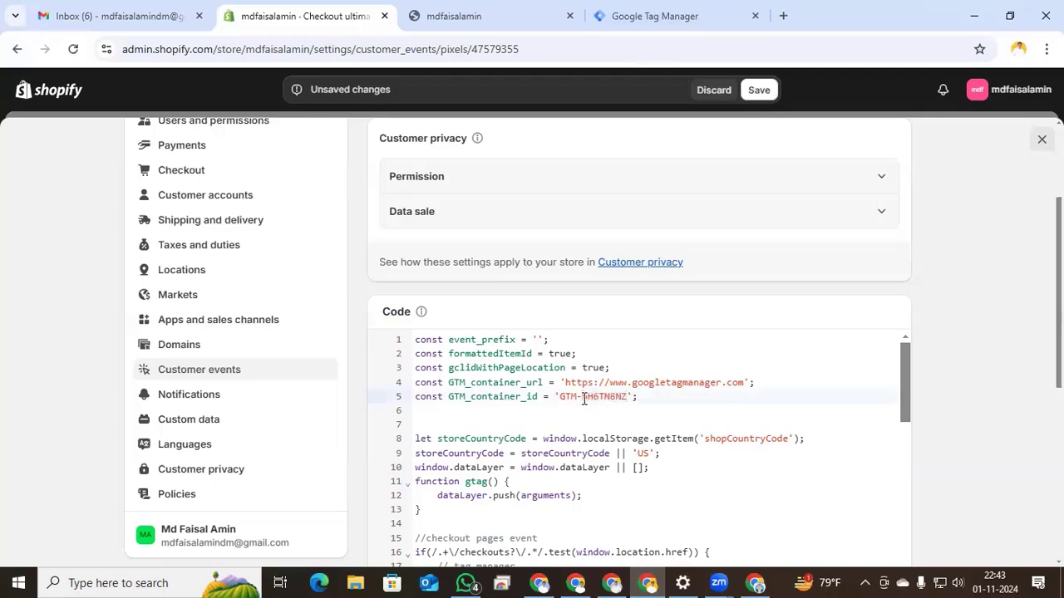
{"action": "left_click", "coordinate": [757, 89]}
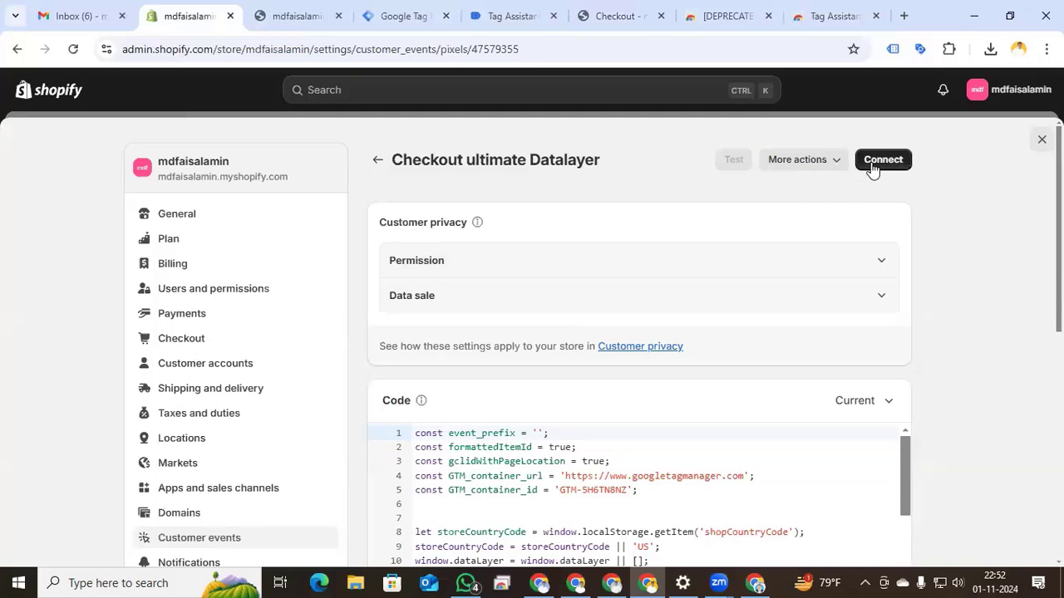
- Connect the Checkout ultimate Datalayer pixel and reload the Customer events pixel list
{"action": "left_click", "coordinate": [877, 161]}
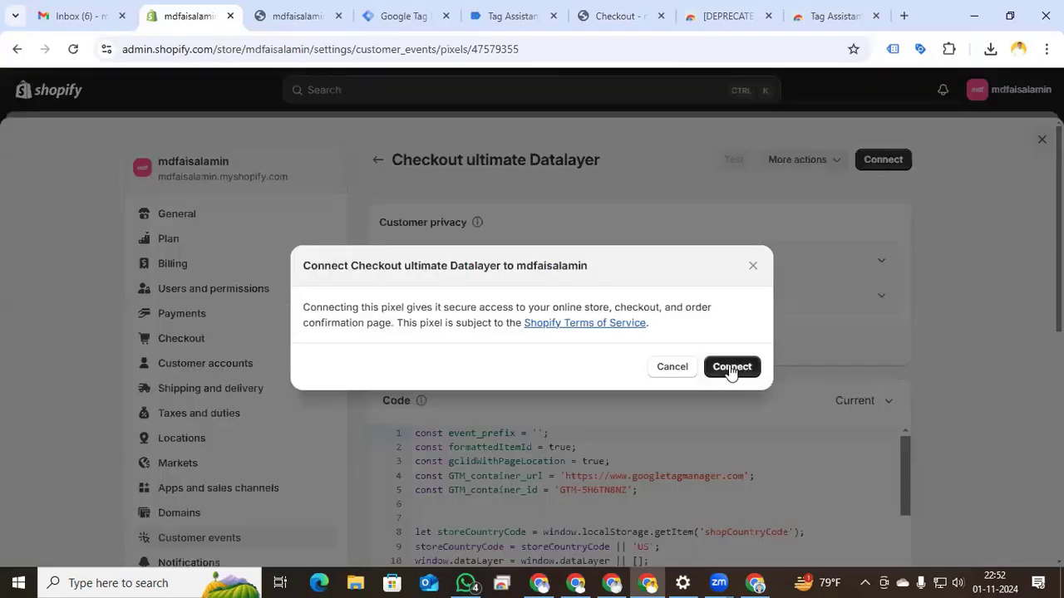
{"action": "left_click", "coordinate": [730, 369]}
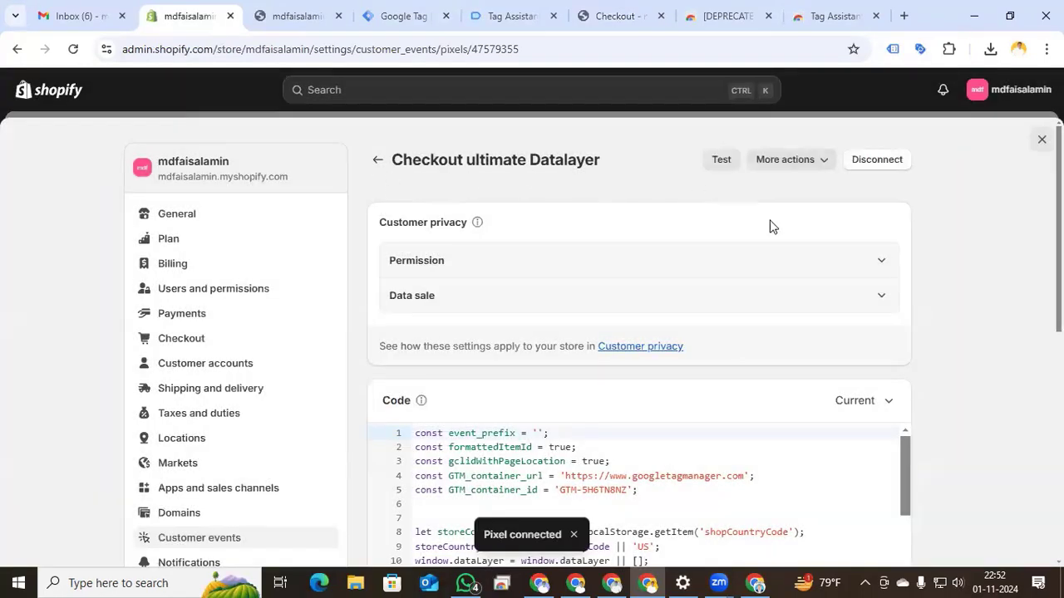
{"action": "scroll", "coordinate": [596, 302], "scroll_direction": "down", "scroll_amount": 2}
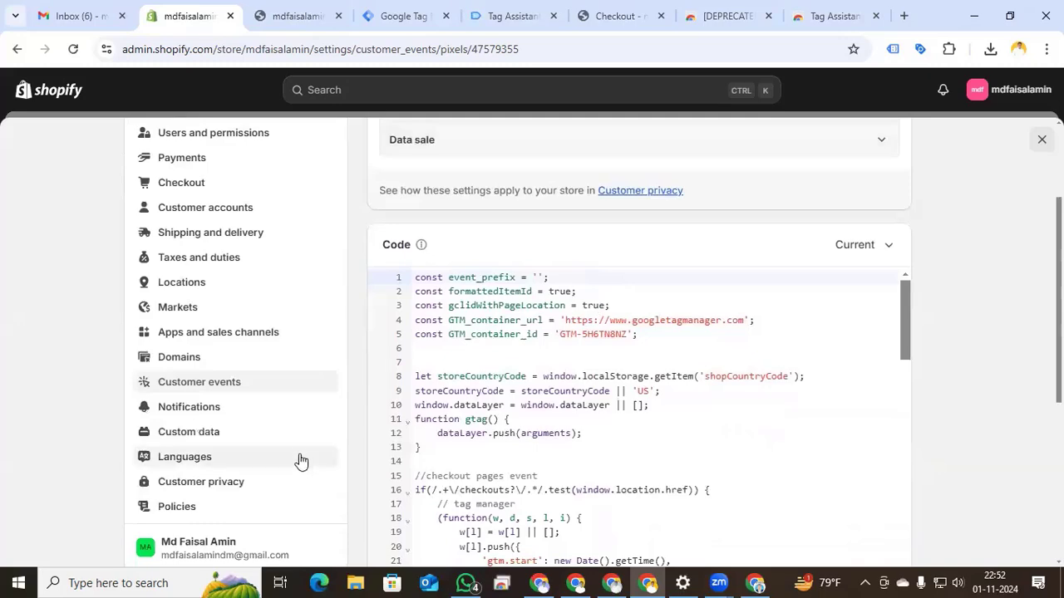
{"action": "scroll", "coordinate": [656, 360], "scroll_direction": "down", "scroll_amount": 1}
{"action": "scroll", "coordinate": [486, 291], "scroll_direction": "up", "scroll_amount": 3}
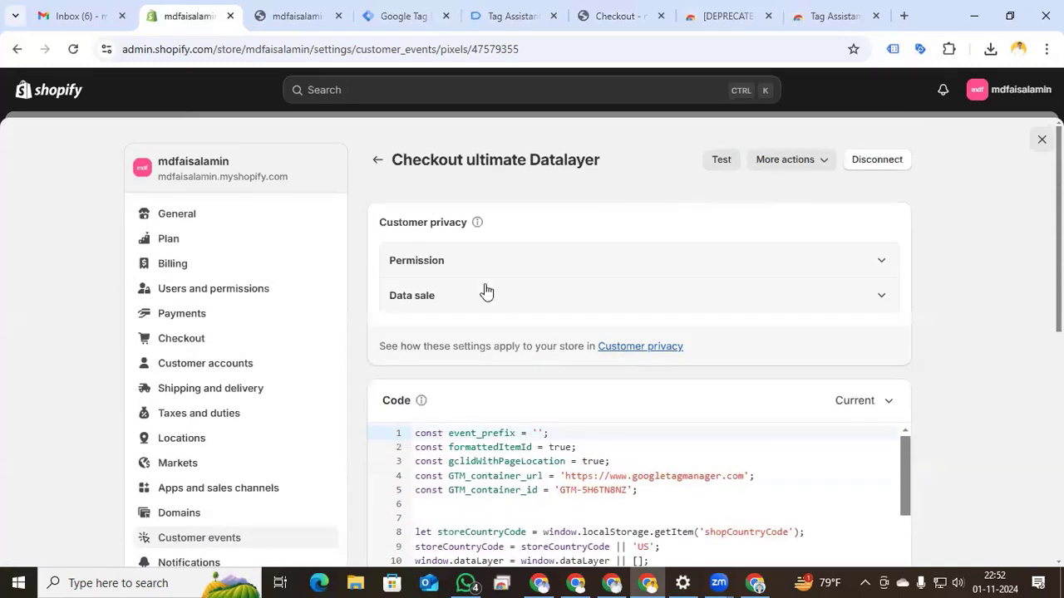
{"action": "left_click", "coordinate": [378, 160]}
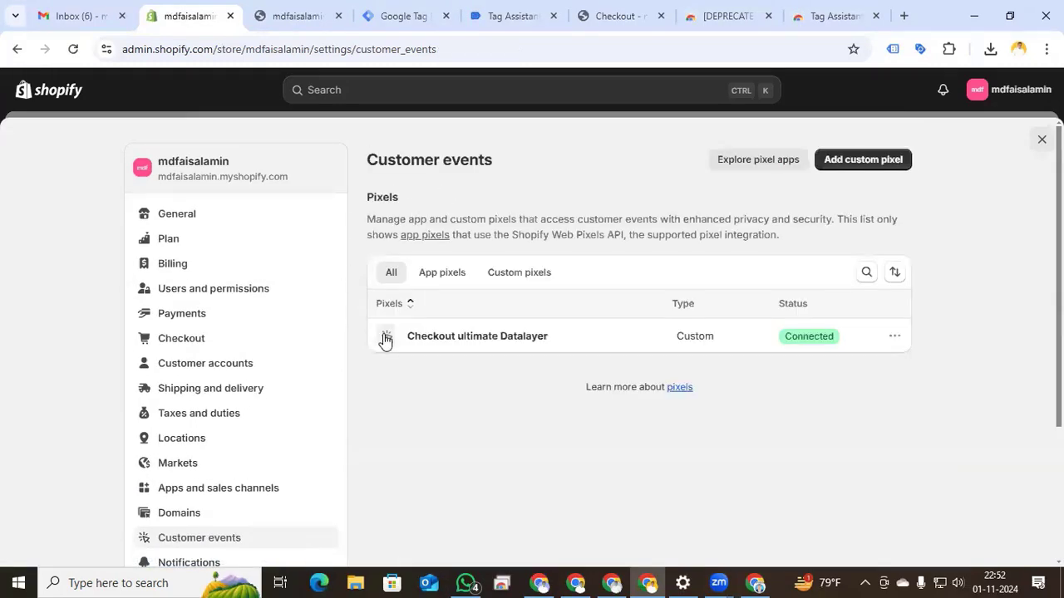
{"action": "left_click", "coordinate": [73, 50]}
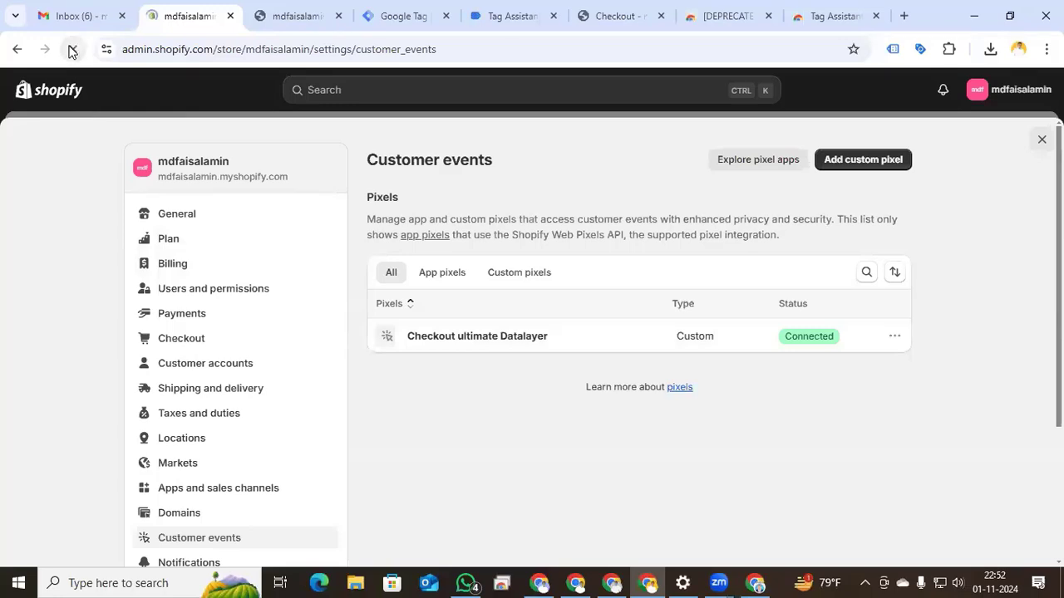
- Start a Google Tag Manager Preview session and connect Tag Assistant to the store URL
{"action": "left_click", "coordinate": [288, 17]}
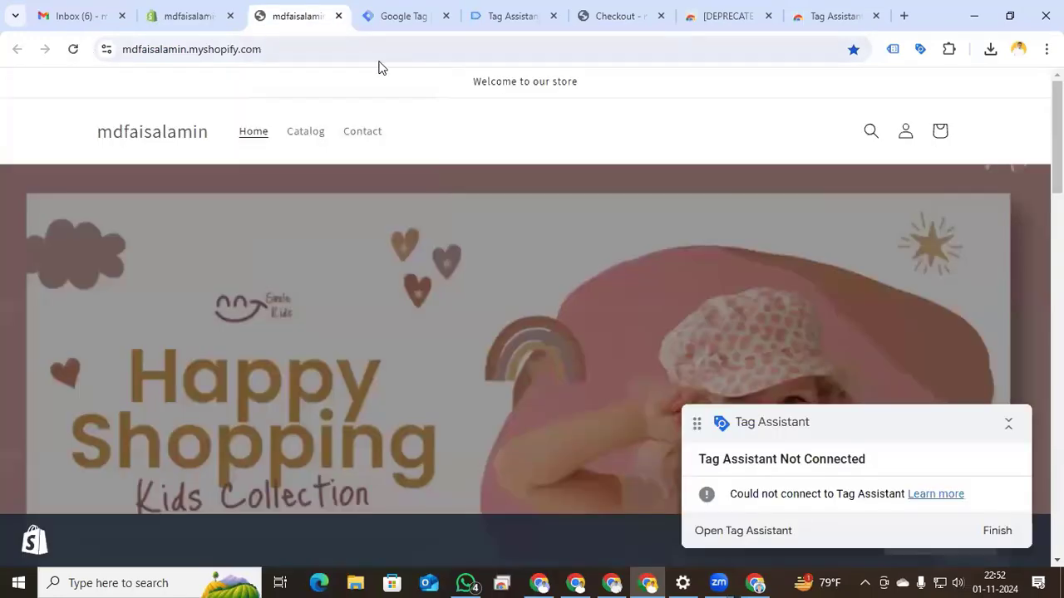
{"action": "left_click", "coordinate": [553, 16]}
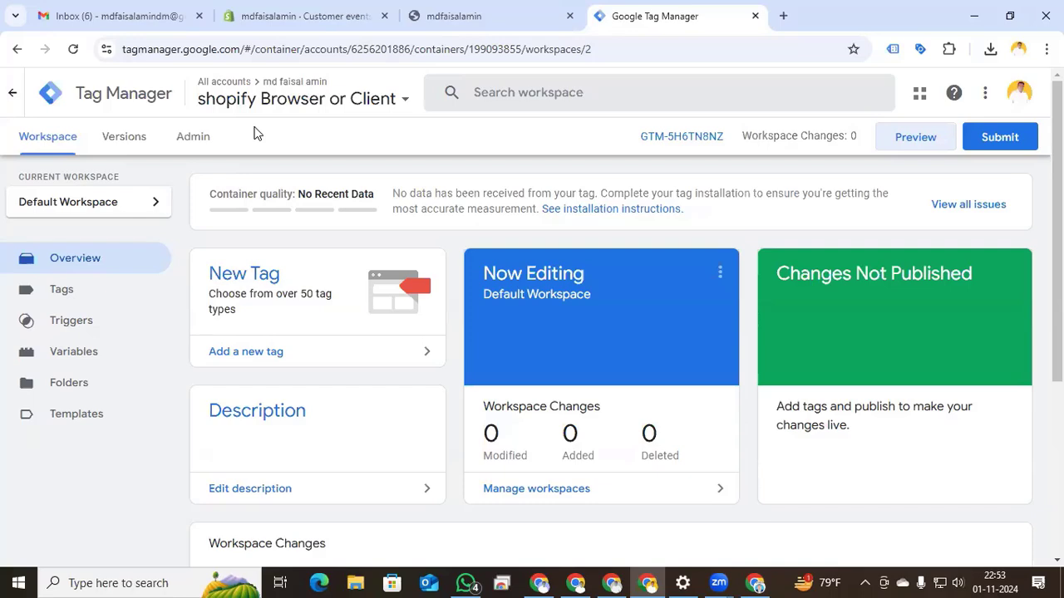
{"action": "left_click", "coordinate": [913, 145]}
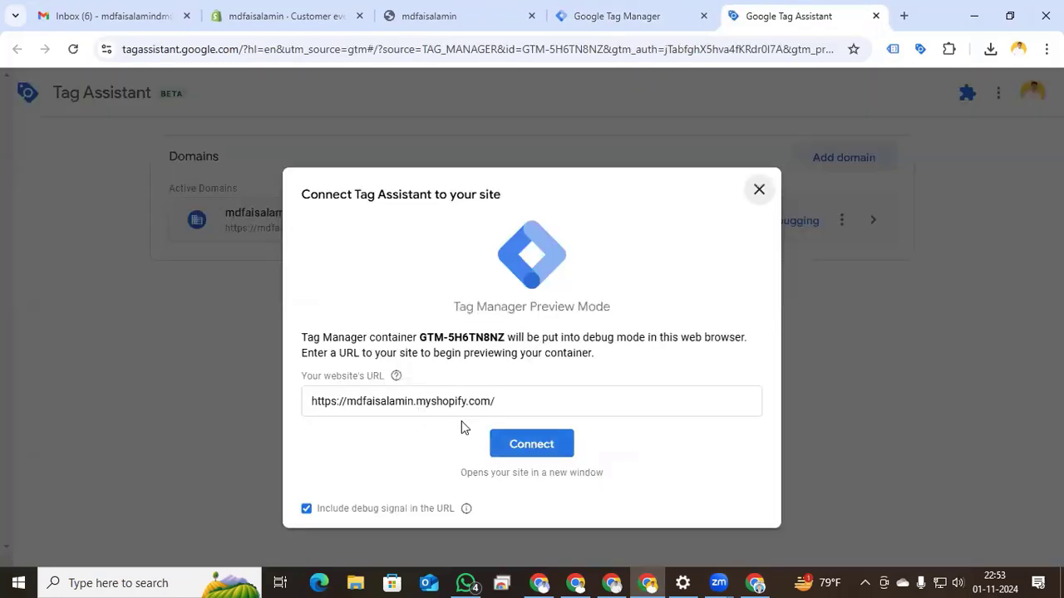
{"action": "left_click", "coordinate": [525, 449]}
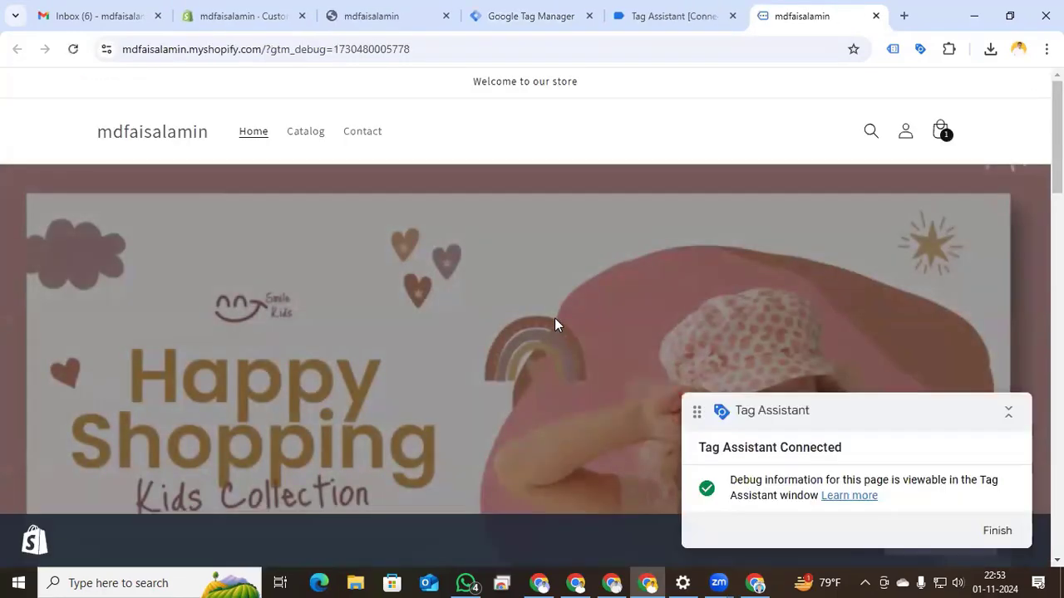
- Open DevTools via Inspect on the store page and dismiss the Tag Assistant connection confirmation
{"action": "scroll", "coordinate": [539, 313], "scroll_direction": "down", "scroll_amount": 5}
{"action": "scroll", "coordinate": [533, 304], "scroll_direction": "down", "scroll_amount": 4}
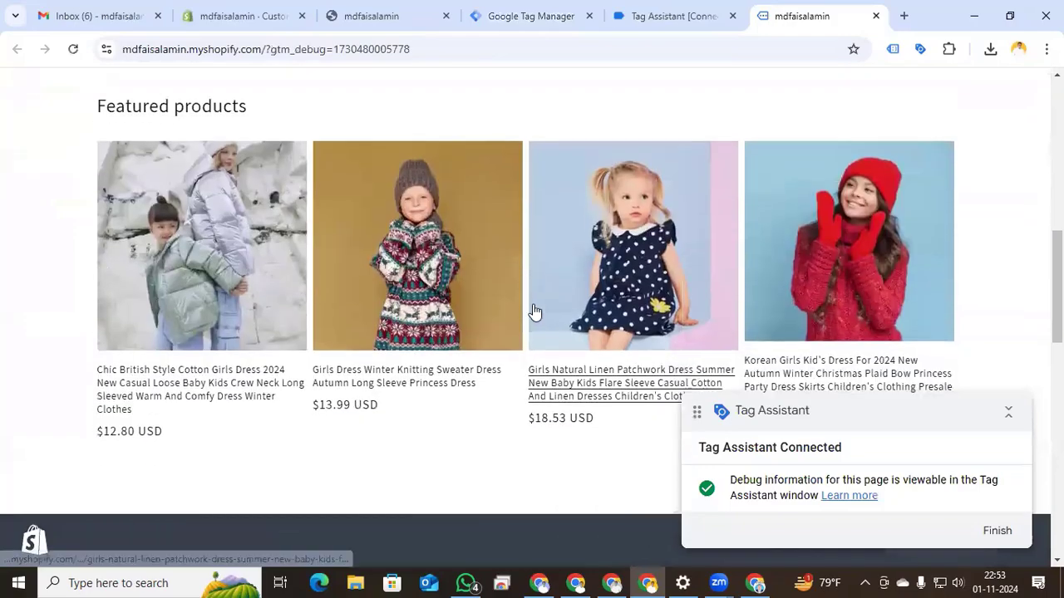
{"action": "right_click", "coordinate": [671, 339]}
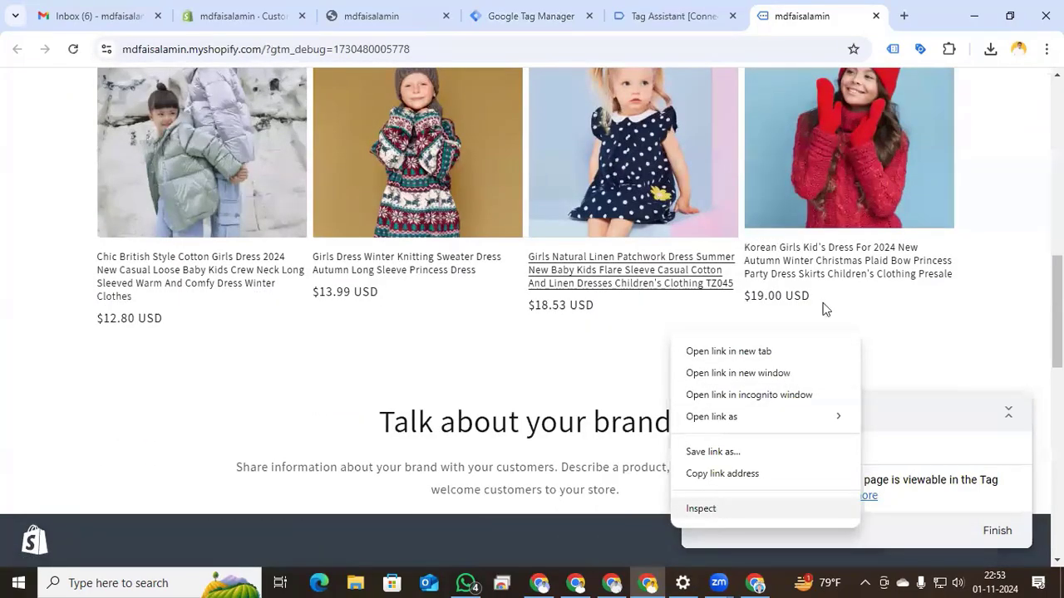
{"action": "left_click", "coordinate": [705, 507]}
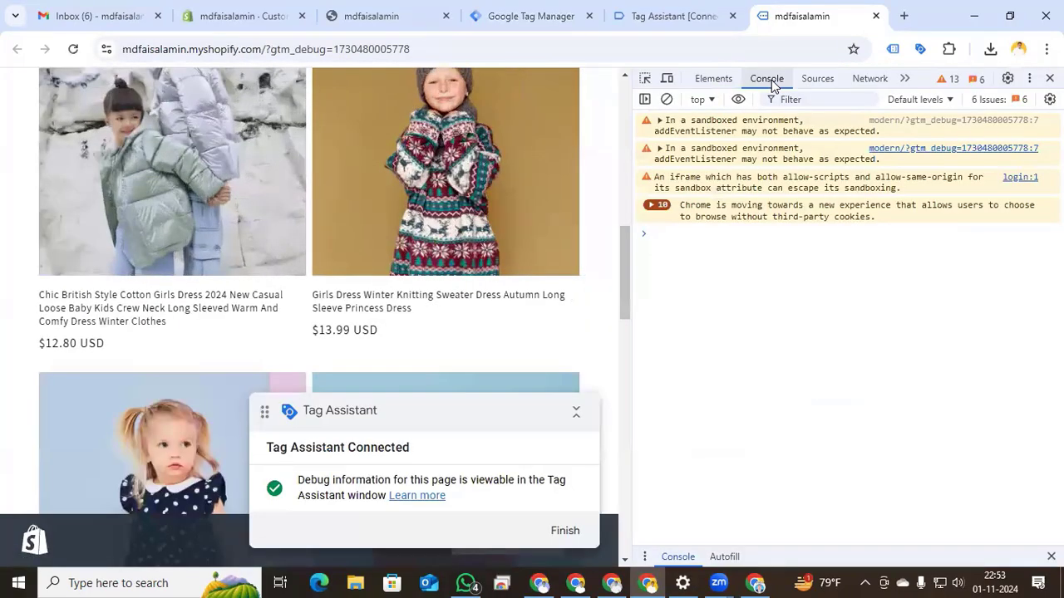
{"action": "left_click", "coordinate": [675, 16]}
{"action": "left_click", "coordinate": [529, 365]}
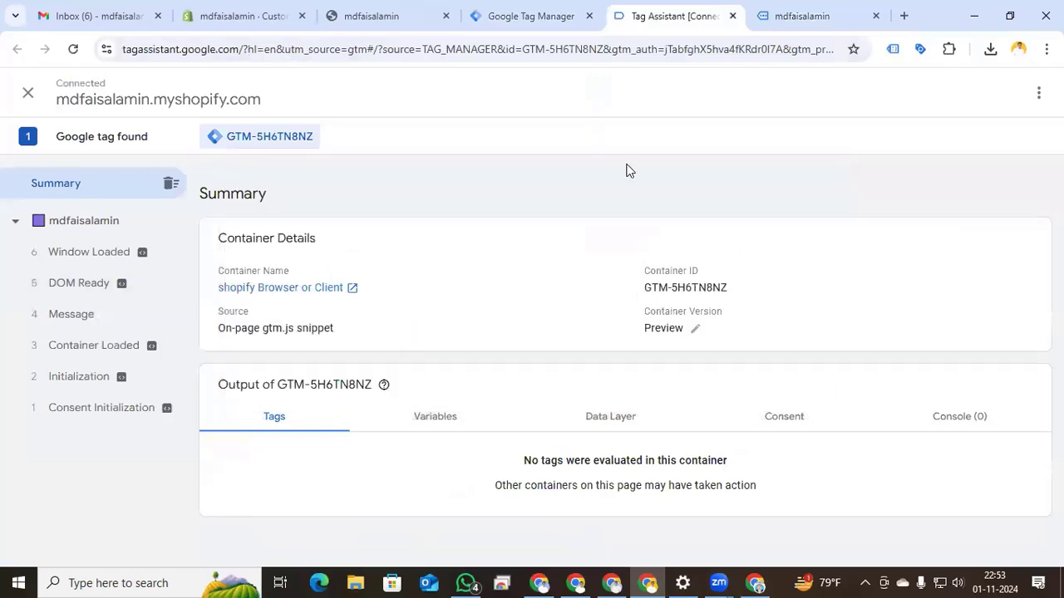
{"action": "left_click", "coordinate": [781, 16]}
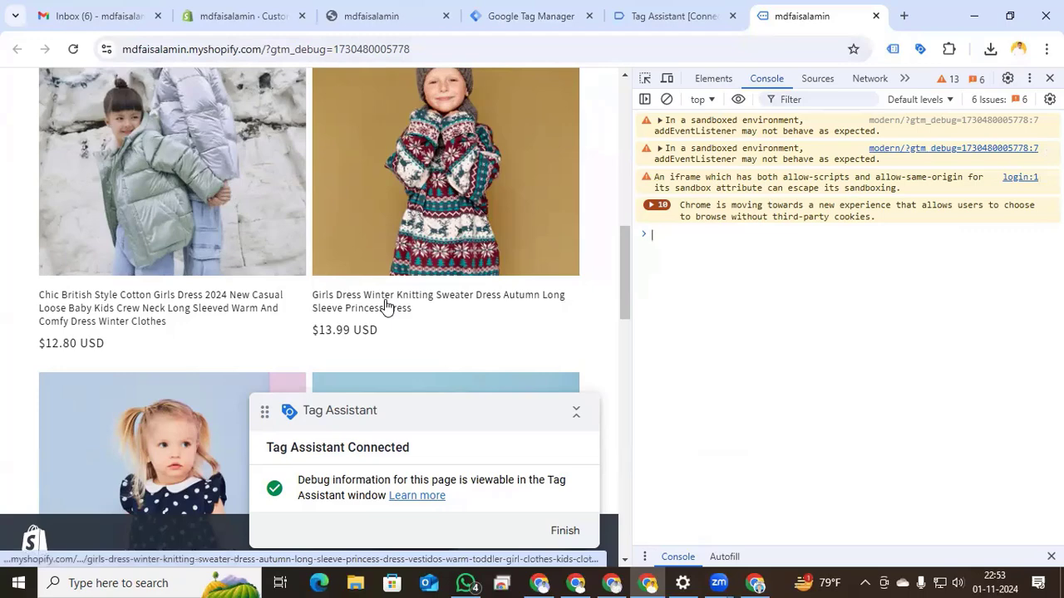
- Open the Girls Dress Winter Knitting Sweater Dress and inspect its view_item event (price 13.99) in Tag Assistant
{"action": "left_click", "coordinate": [386, 305]}
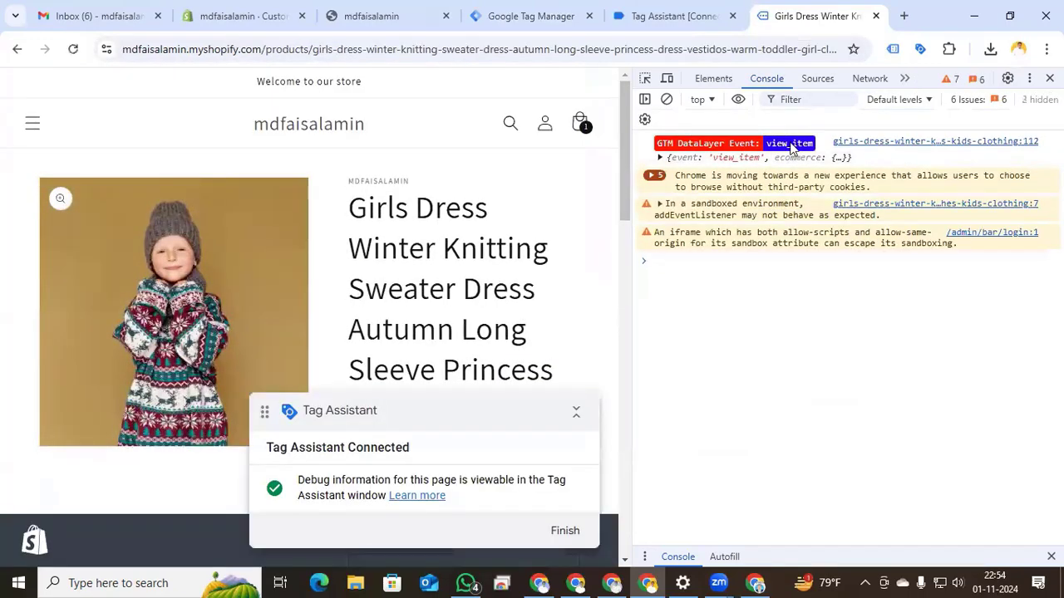
{"action": "left_click", "coordinate": [661, 19]}
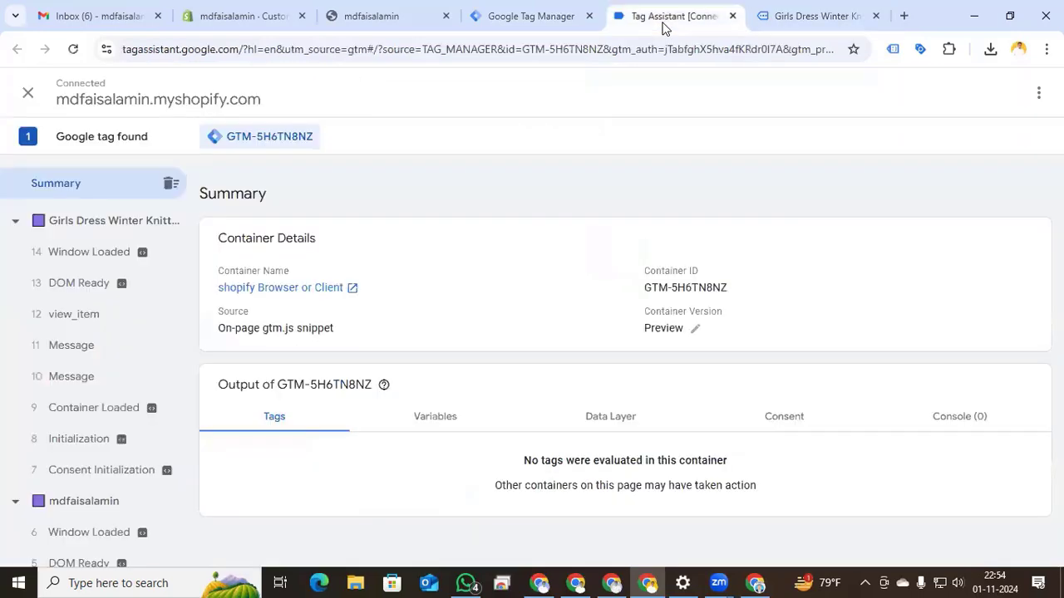
{"action": "left_click", "coordinate": [50, 316]}
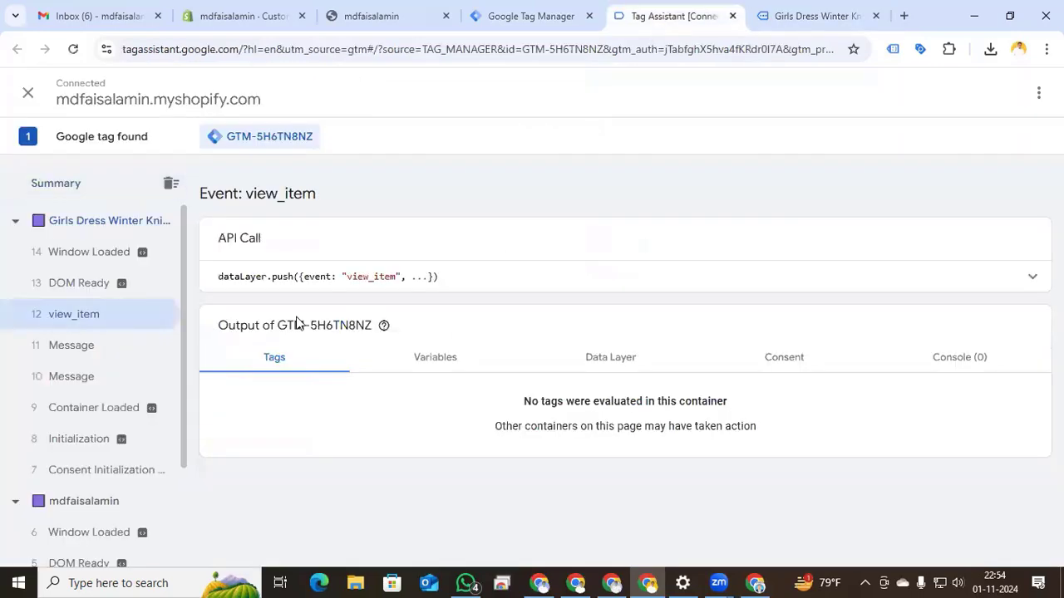
{"action": "left_click", "coordinate": [760, 287]}
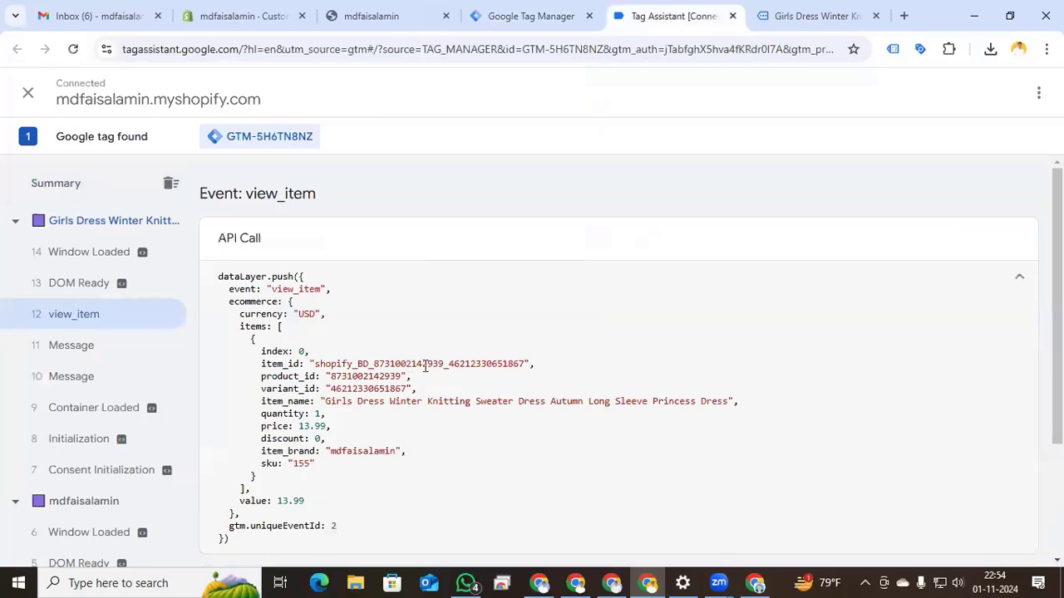
{"action": "left_click", "coordinate": [786, 25]}
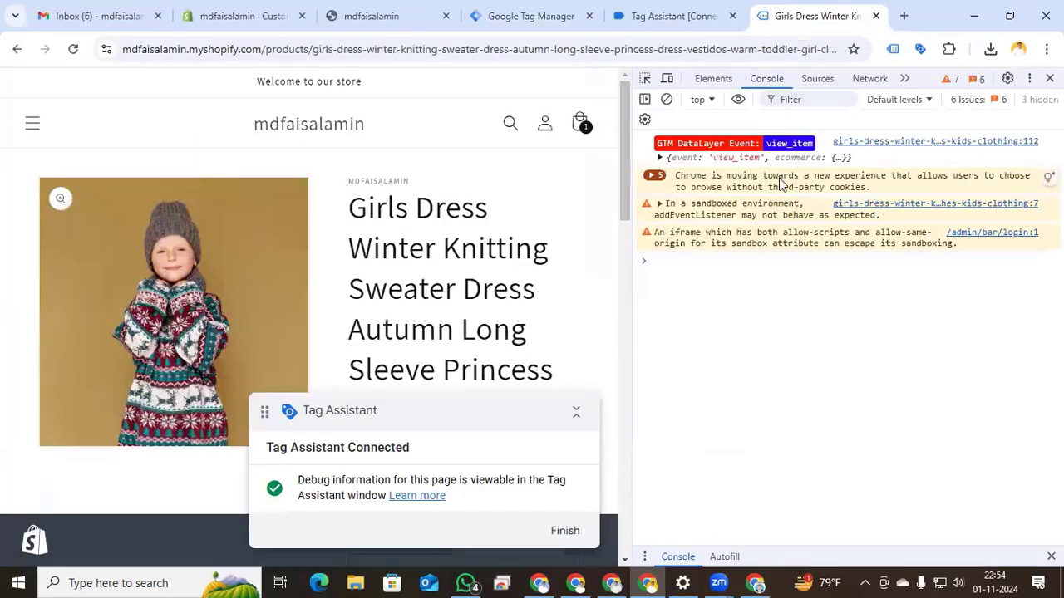
- Add the sweater dress to the cart and check the add_to_cart event in Tag Assistant
{"action": "left_click", "coordinate": [573, 412]}
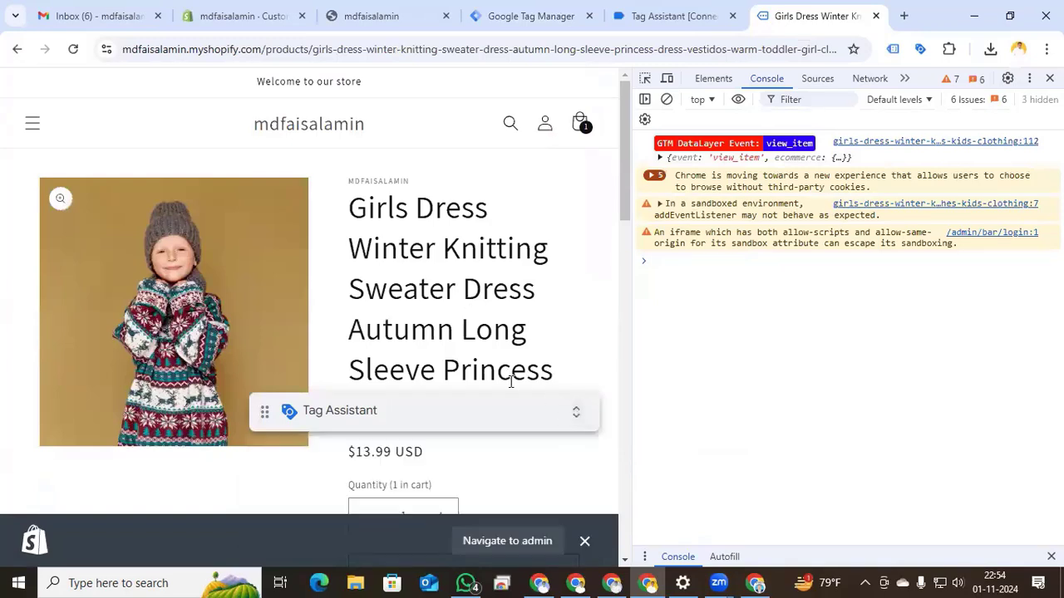
{"action": "scroll", "coordinate": [549, 252], "scroll_direction": "down", "scroll_amount": 3}
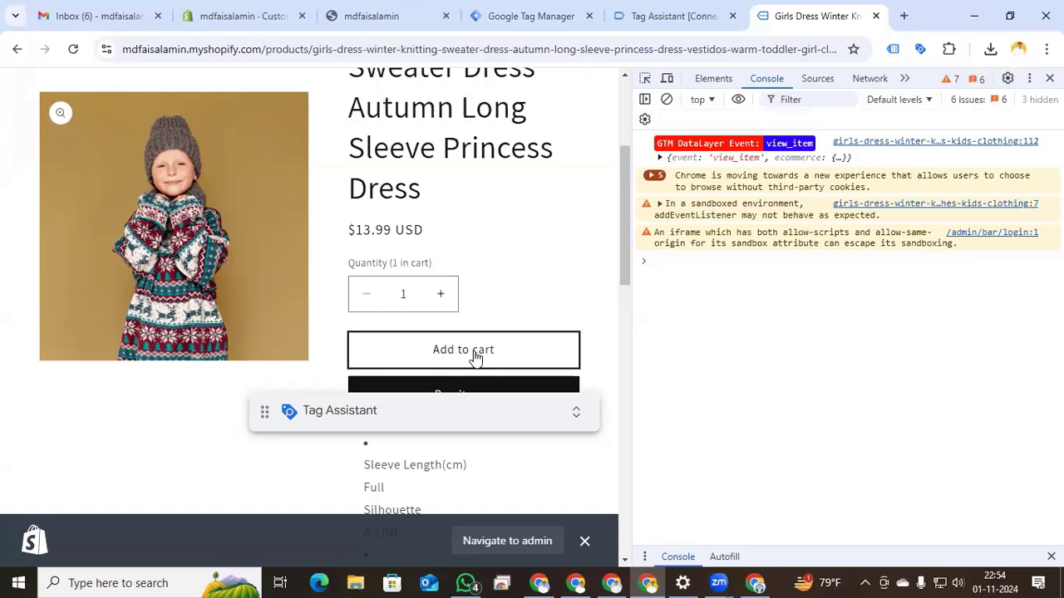
{"action": "left_click", "coordinate": [475, 354]}
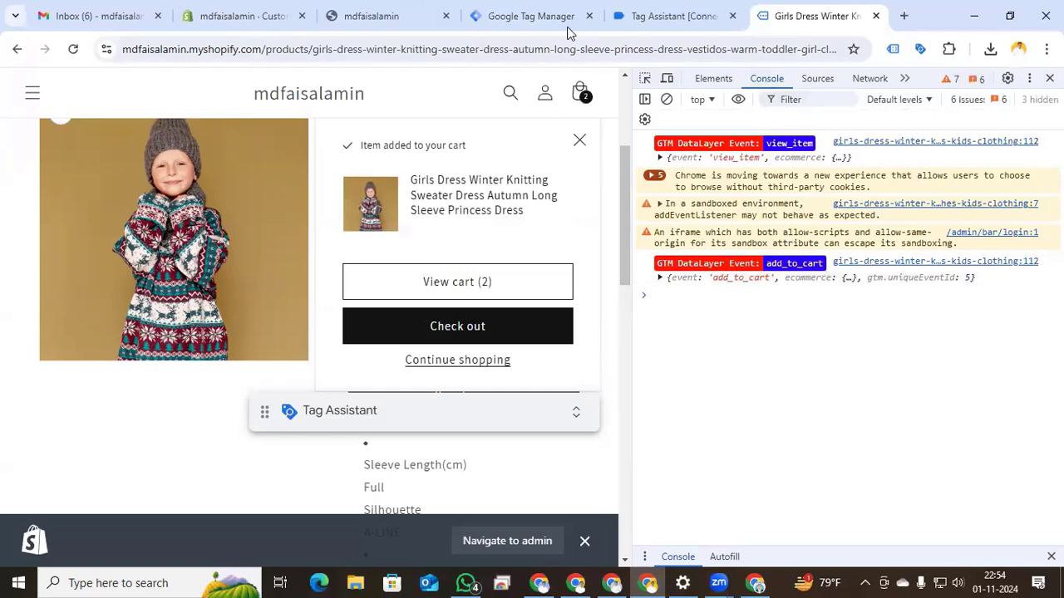
{"action": "left_click", "coordinate": [673, 15]}
{"action": "left_click", "coordinate": [94, 262]}
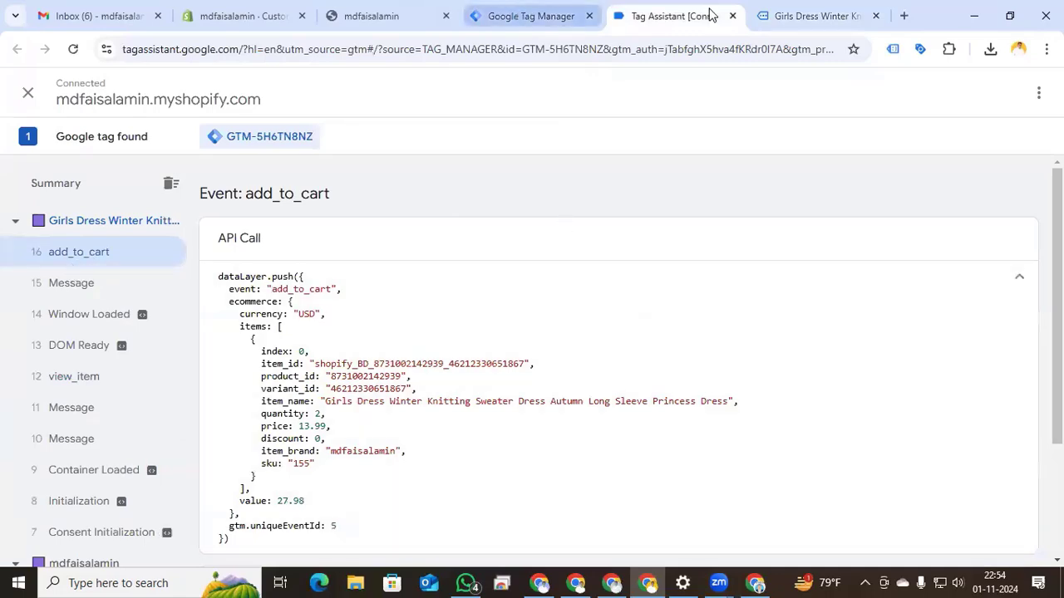
{"action": "left_click", "coordinate": [777, 15]}
- Start checkout and view the begin_checkout event (quantity 2, value 27.98) in Tag Assistant
{"action": "left_click", "coordinate": [455, 337]}
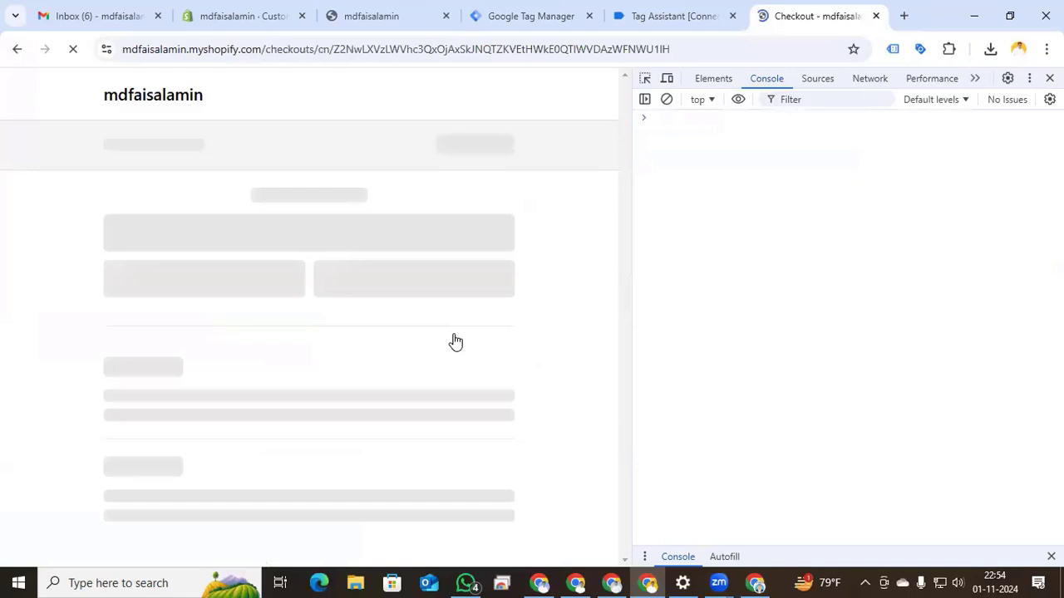
{"action": "key", "text": "ctrl+Page_Up"}
{"action": "left_click", "coordinate": [17, 285]}
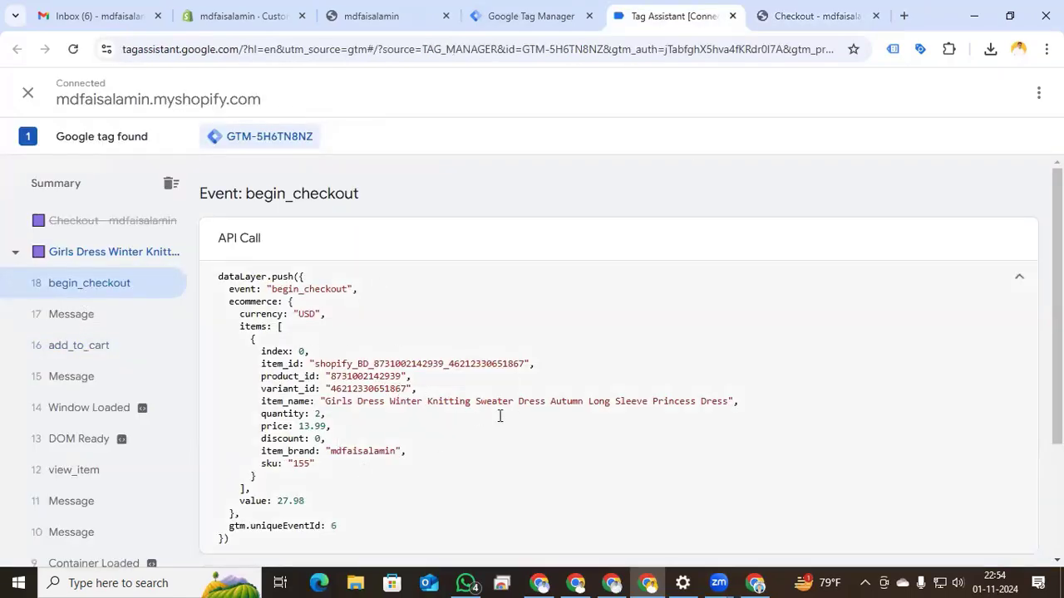
- Autofill first name, last name and delivery address from saved details, then pay the $32.18 test order
{"action": "left_click", "coordinate": [827, 16]}
{"action": "left_click", "coordinate": [207, 407]}
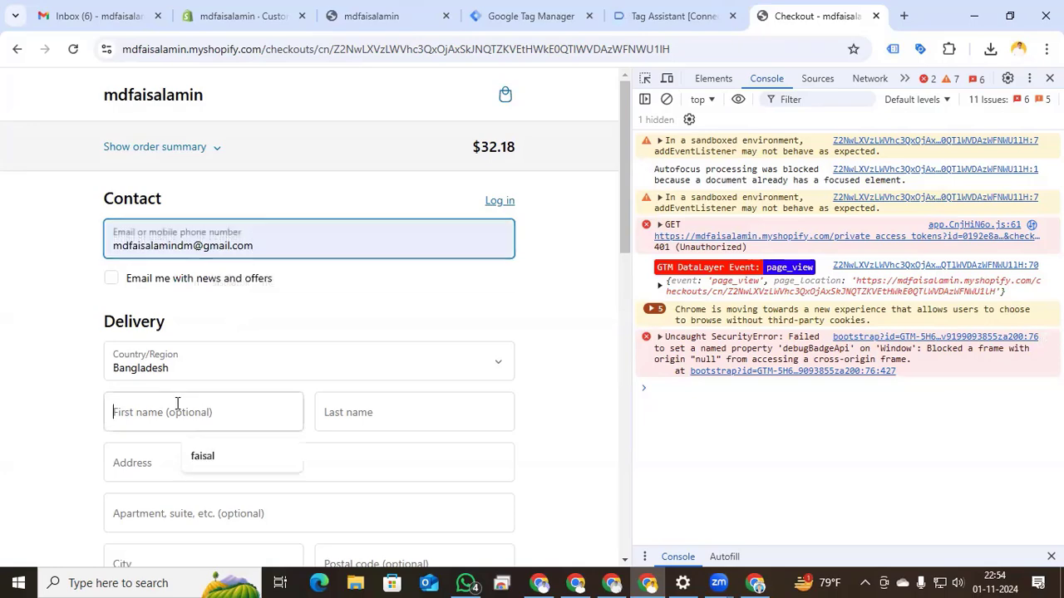
{"action": "left_click", "coordinate": [200, 454]}
{"action": "left_click", "coordinate": [349, 427]}
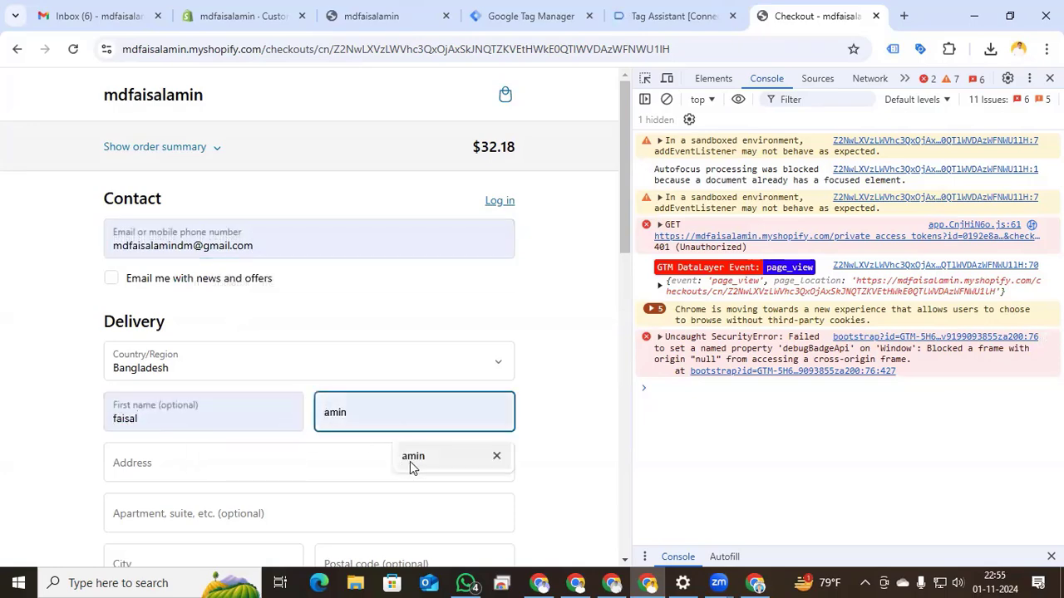
{"action": "left_click", "coordinate": [408, 458]}
{"action": "left_click", "coordinate": [263, 464]}
{"action": "left_click", "coordinate": [235, 378]}
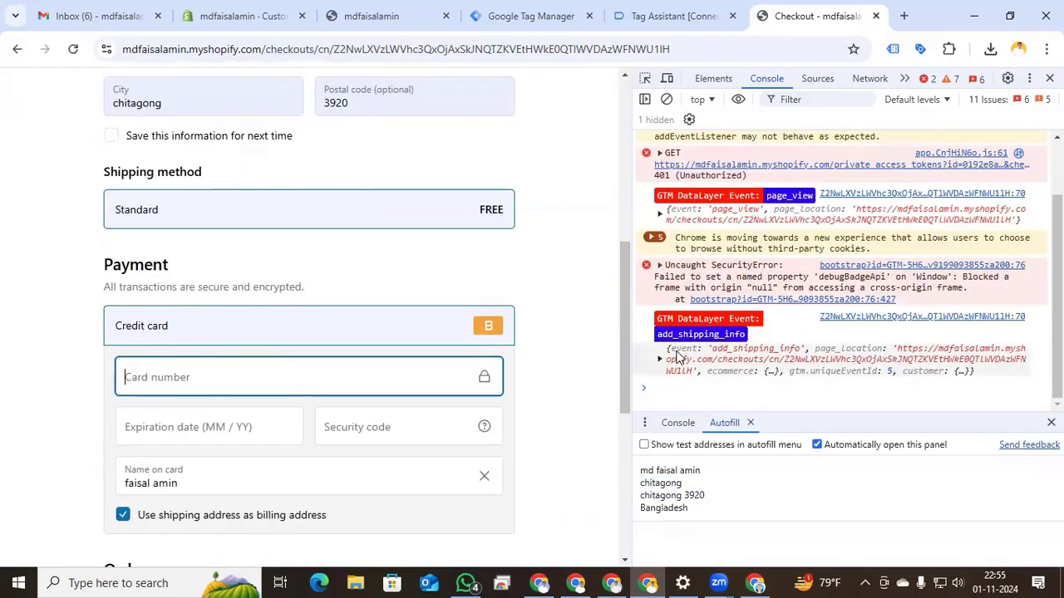
{"action": "scroll", "coordinate": [771, 304], "scroll_direction": "up", "scroll_amount": 2}
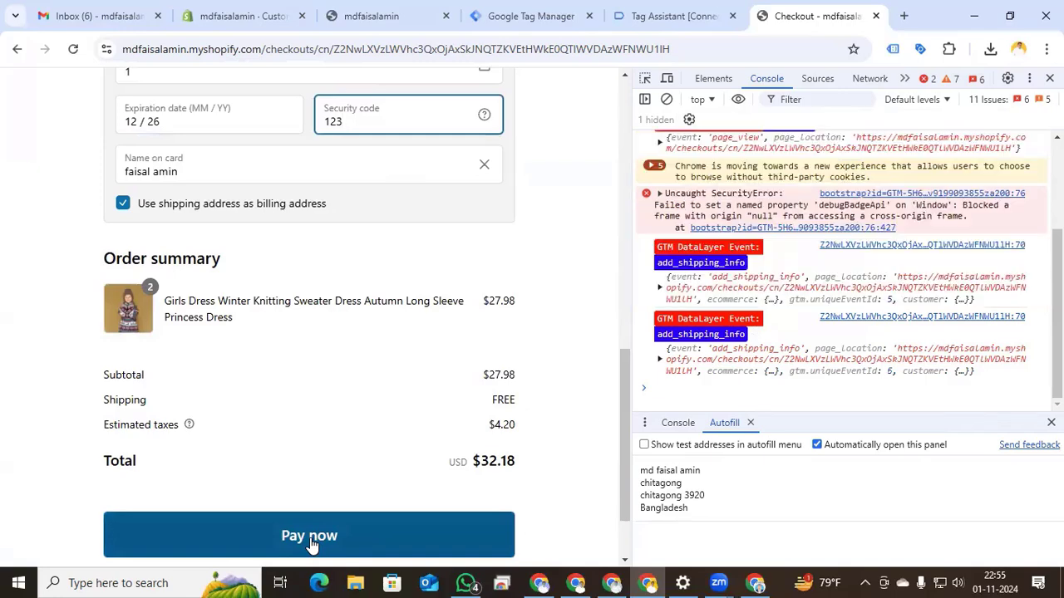
{"action": "left_click", "coordinate": [310, 541]}
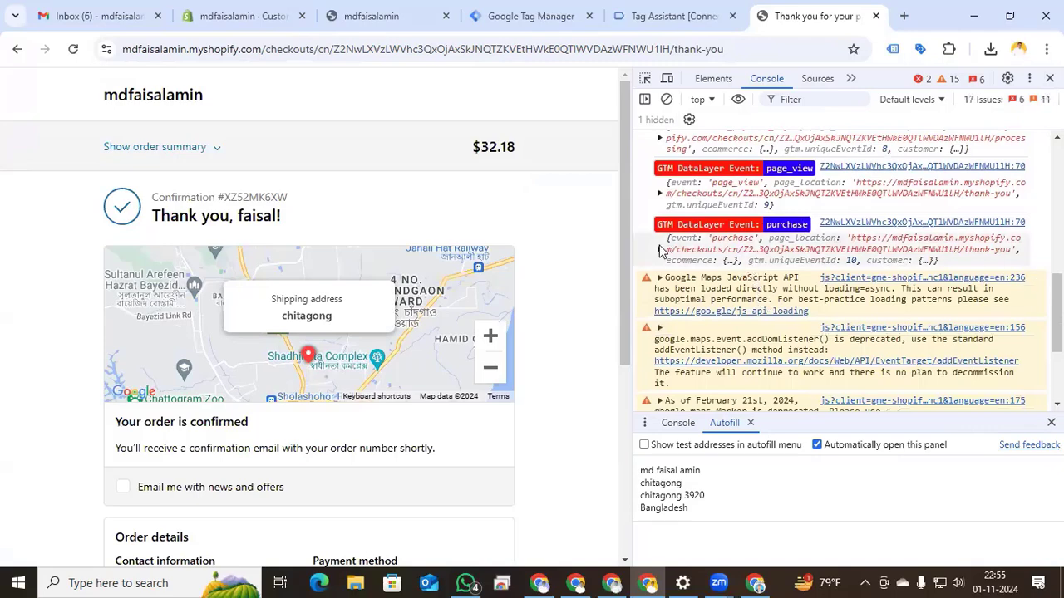
- Expand the purchase event's ecommerce and items in the console, showing USD, tax 4.2 and value 32.18
{"action": "left_click", "coordinate": [660, 249]}
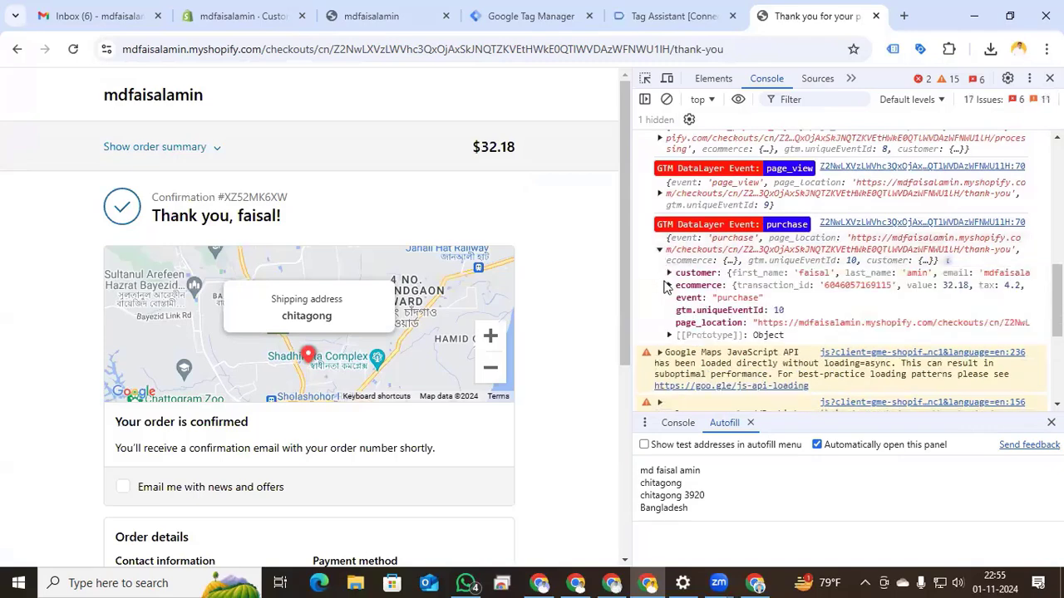
{"action": "left_click", "coordinate": [670, 285]}
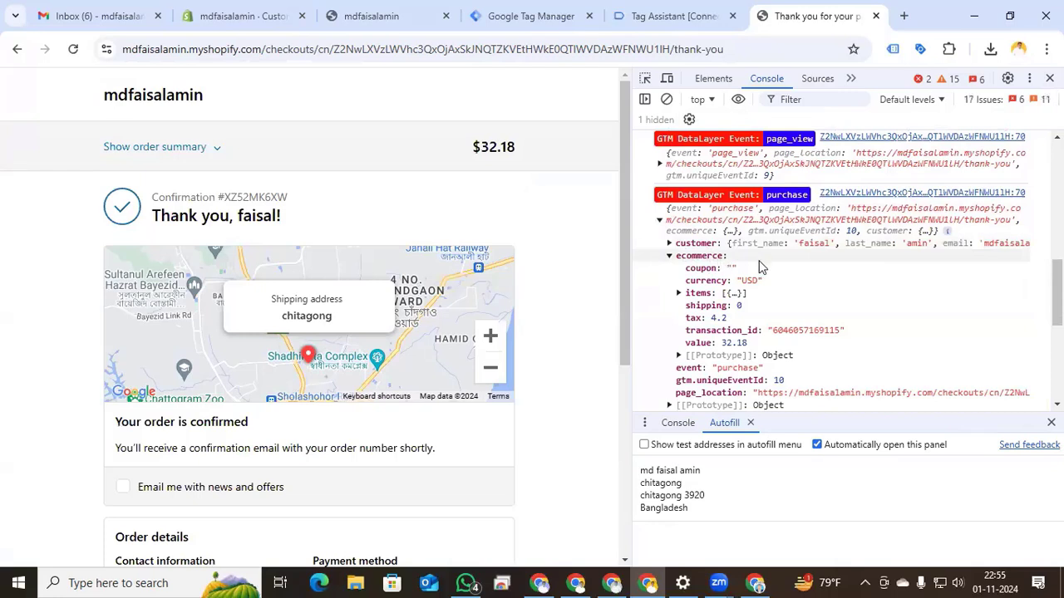
{"action": "left_click", "coordinate": [678, 297]}
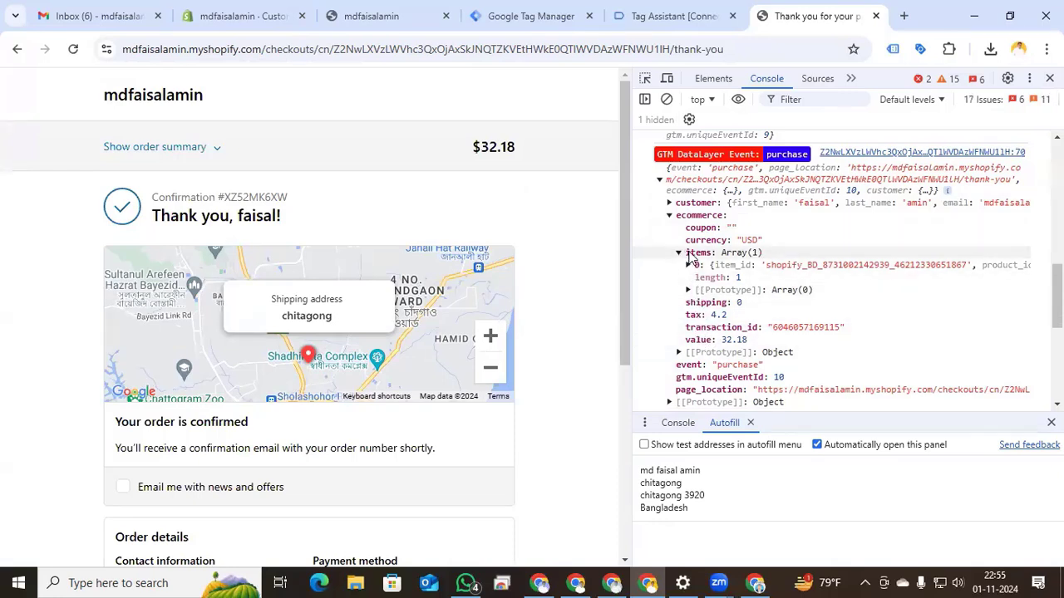
{"action": "left_click", "coordinate": [665, 16]}
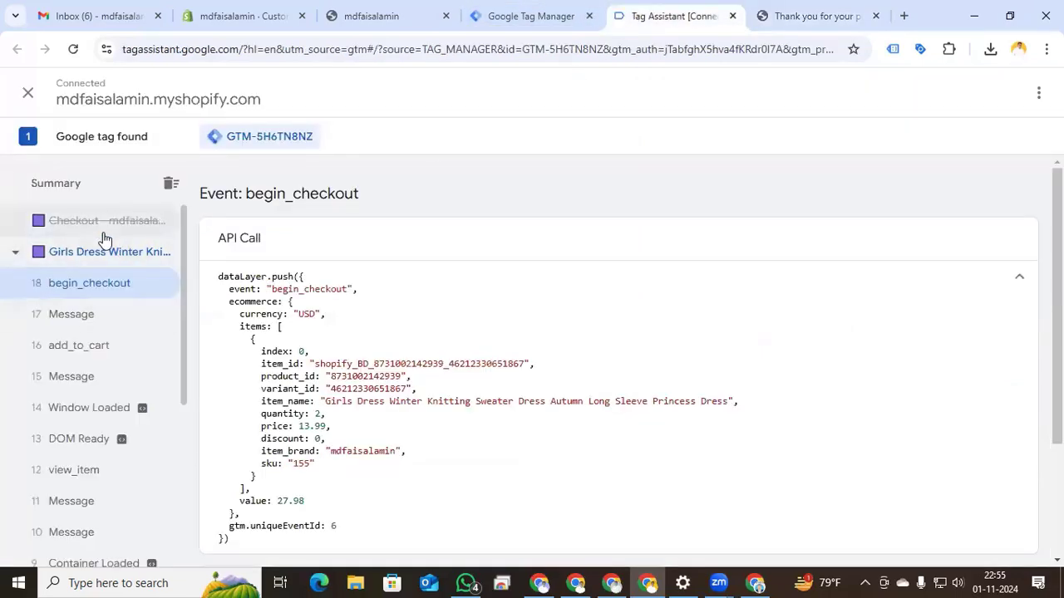
{"action": "left_click", "coordinate": [807, 13]}
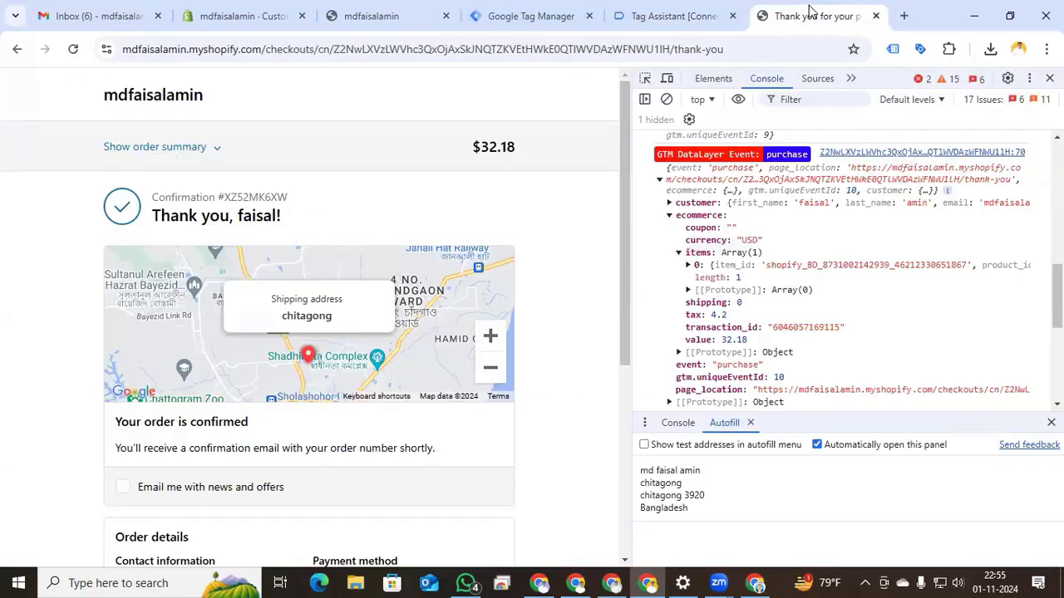